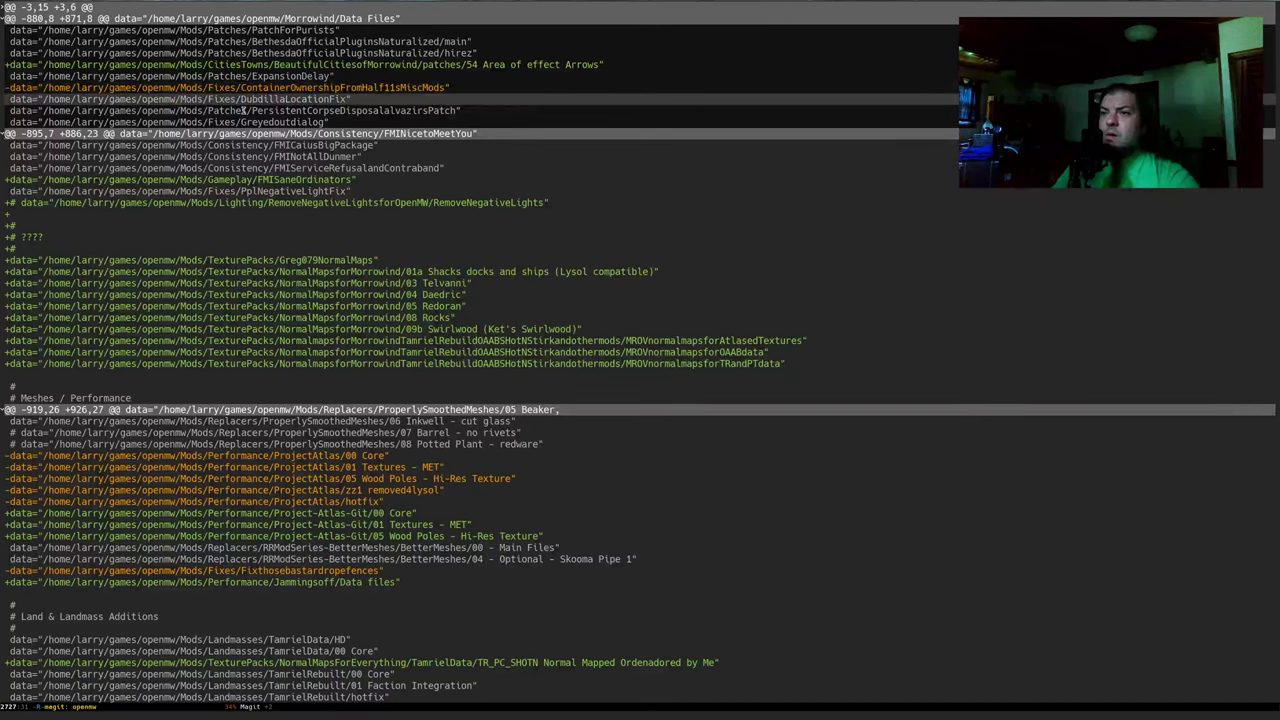
Step: Switch to Firefox and read the Ownership Overhaul mod's description, especially how it treats container ownership in towns
{"action": "scroll", "coordinate": [281, 87], "scroll_direction": "up", "scroll_amount": 1}
{"action": "key", "text": "alt+Tab"}
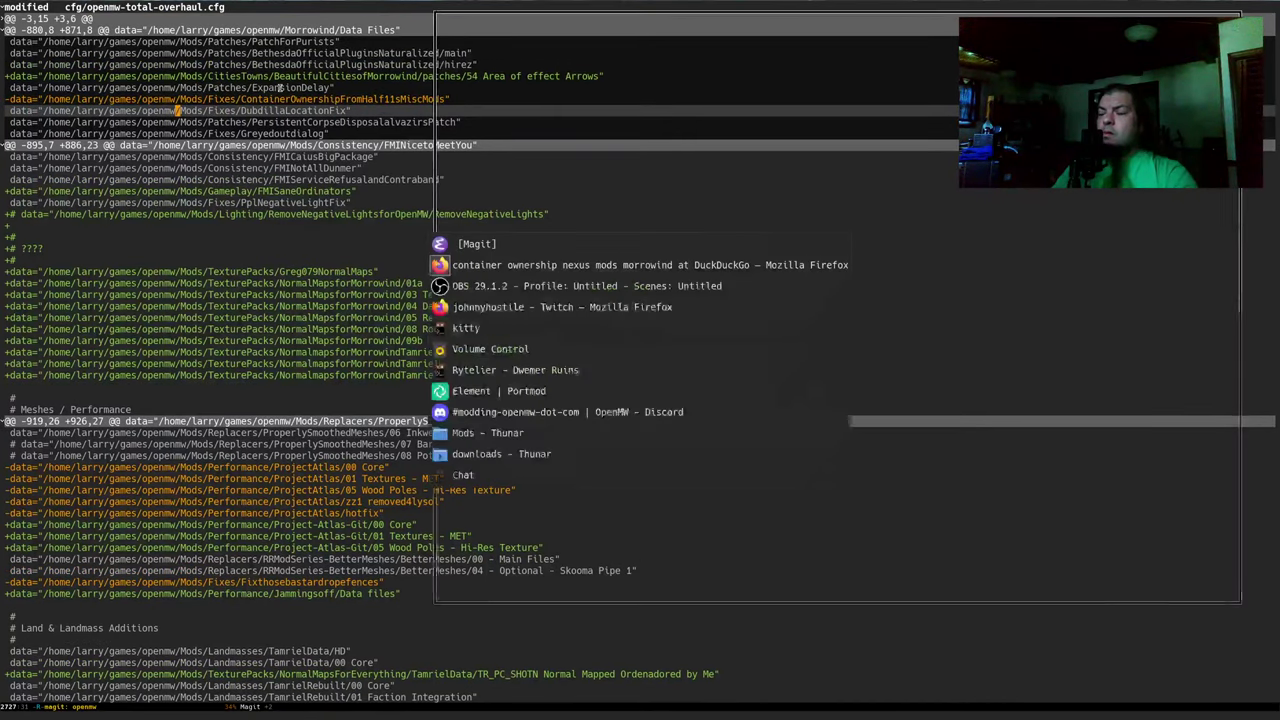
{"action": "key", "text": "Return"}
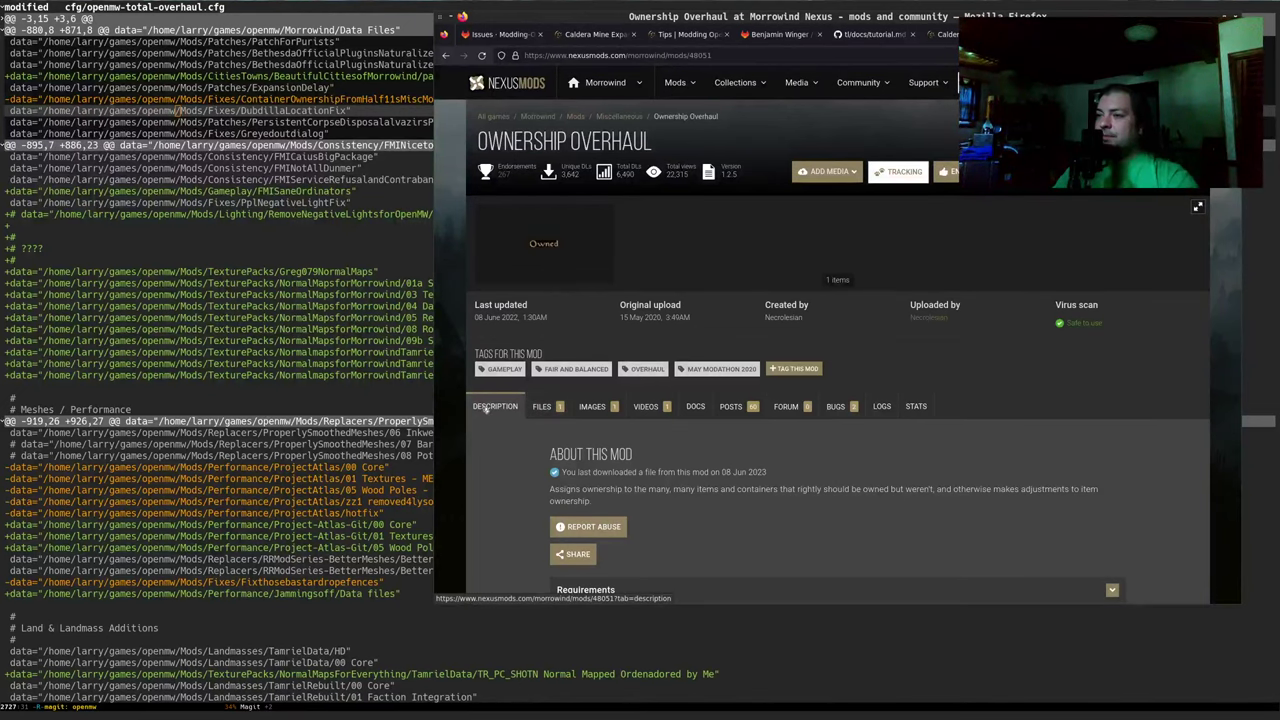
{"action": "scroll", "coordinate": [466, 401], "scroll_direction": "down", "scroll_amount": 3}
{"action": "scroll", "coordinate": [466, 401], "scroll_direction": "down", "scroll_amount": 3}
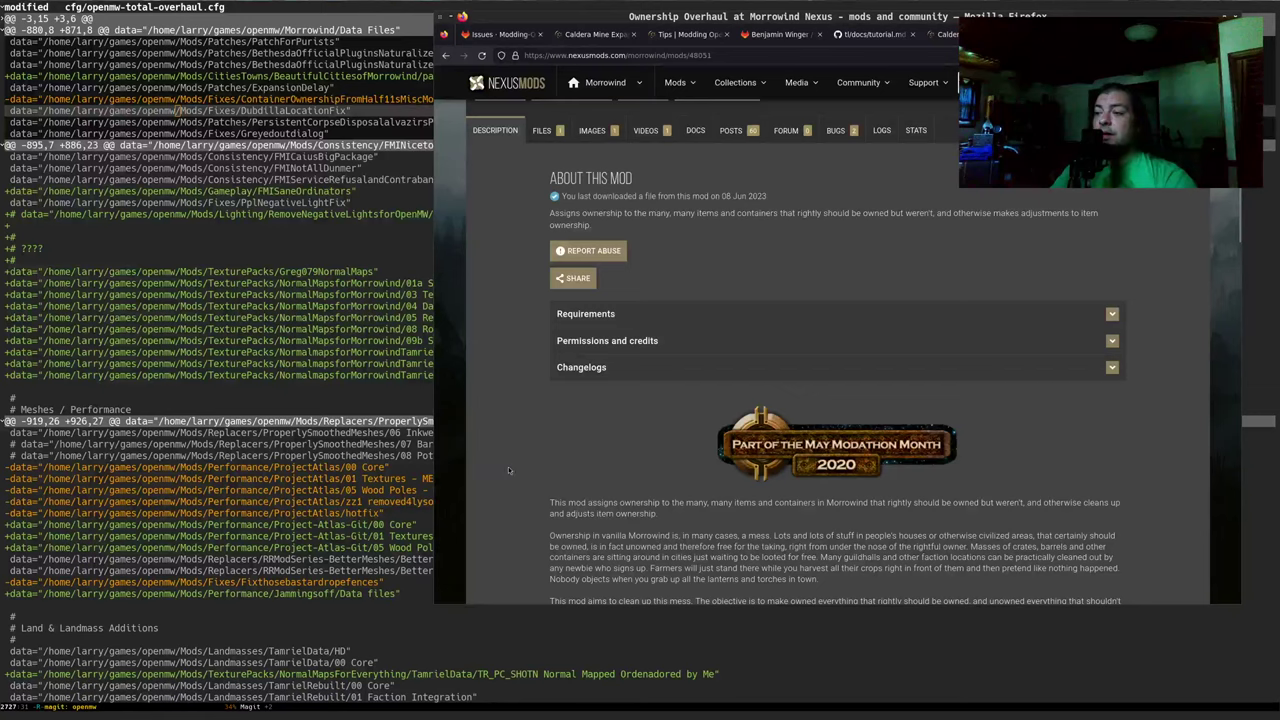
{"action": "scroll", "coordinate": [508, 466], "scroll_direction": "down", "scroll_amount": 4}
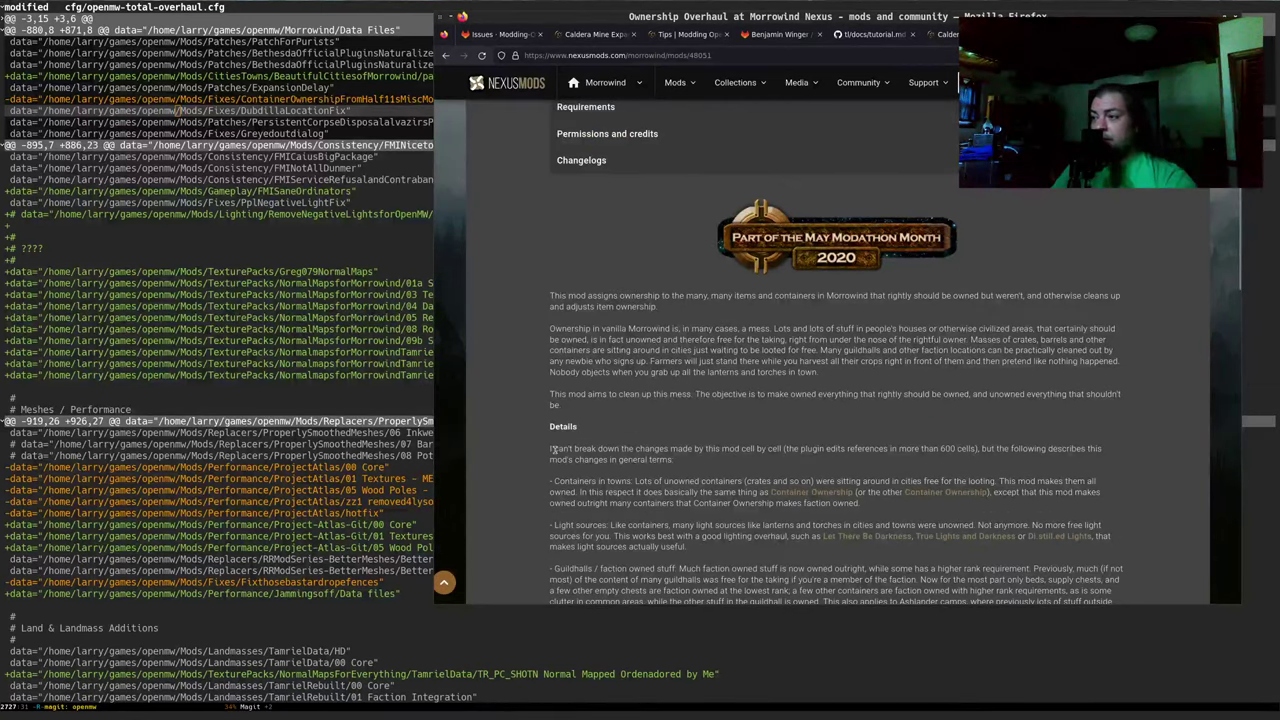
{"action": "scroll", "coordinate": [553, 450], "scroll_direction": "down", "scroll_amount": 1}
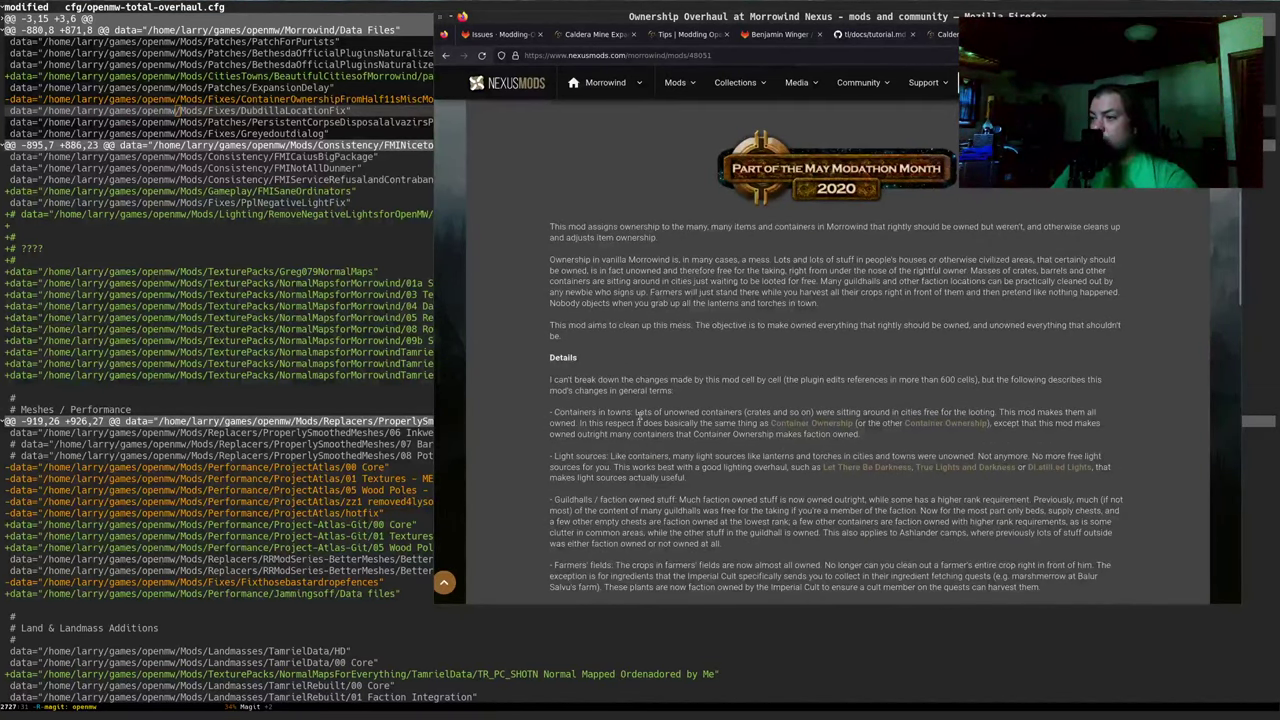
{"action": "left_click_drag", "start_coordinate": [638, 418], "coordinate": [748, 434]}
{"action": "left_click", "coordinate": [752, 434]}
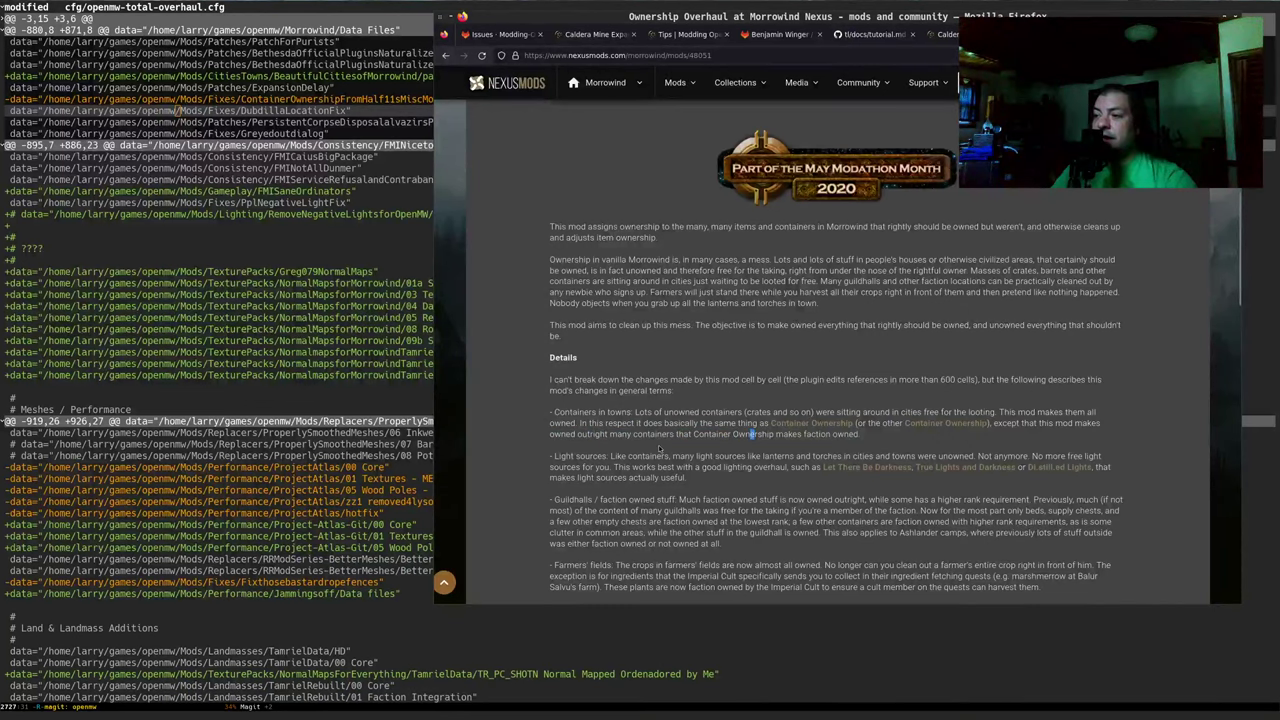
{"action": "scroll", "coordinate": [655, 448], "scroll_direction": "down", "scroll_amount": 1}
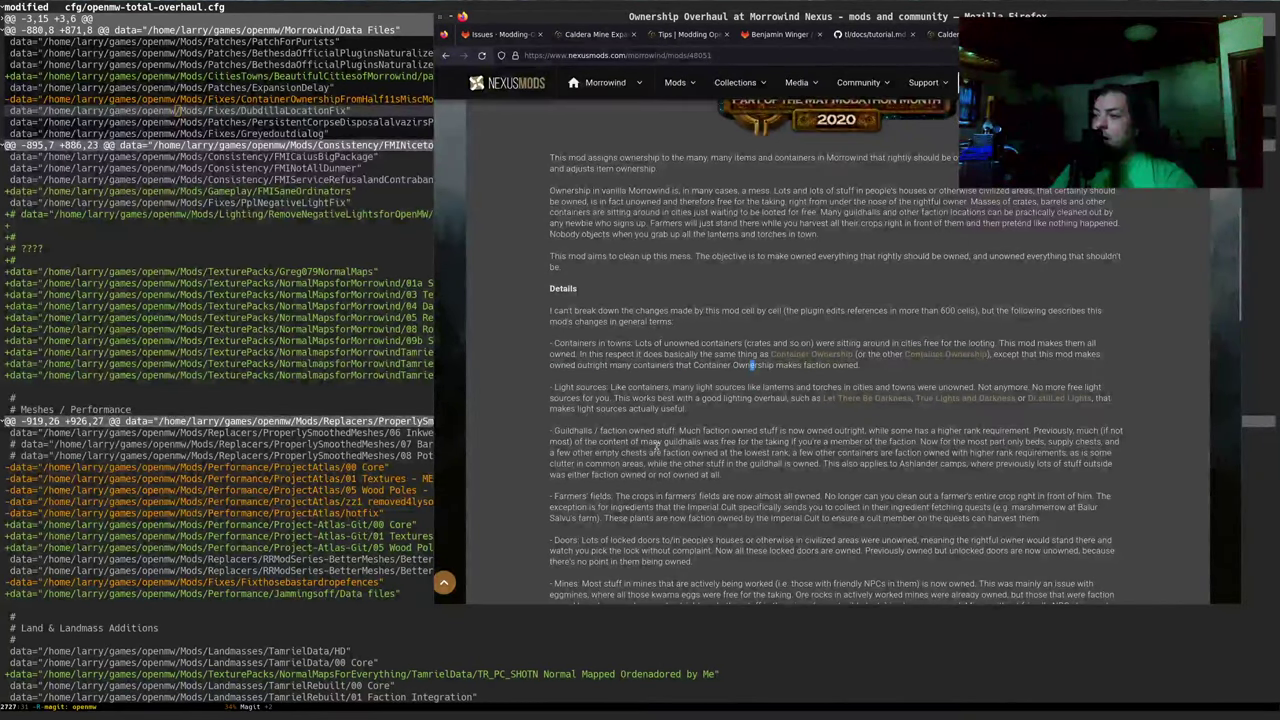
{"action": "scroll", "coordinate": [657, 446], "scroll_direction": "down", "scroll_amount": 1}
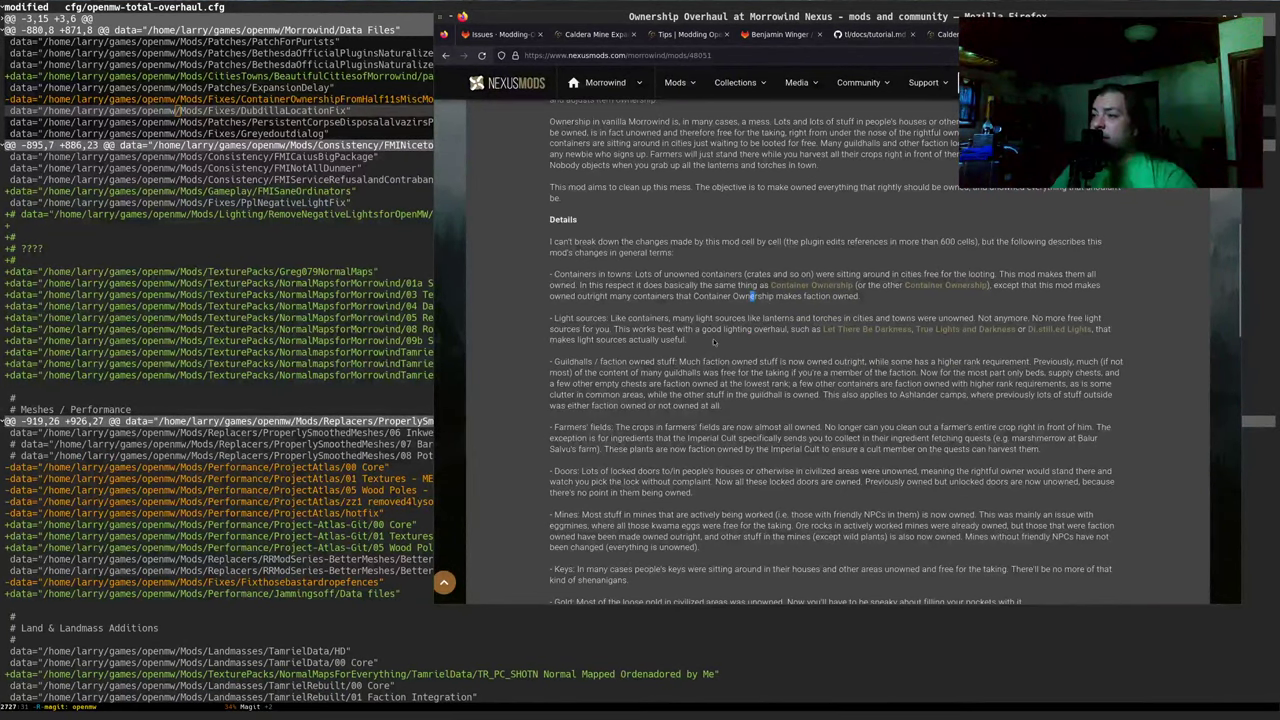
{"action": "scroll", "coordinate": [640, 378], "scroll_direction": "down", "scroll_amount": 3}
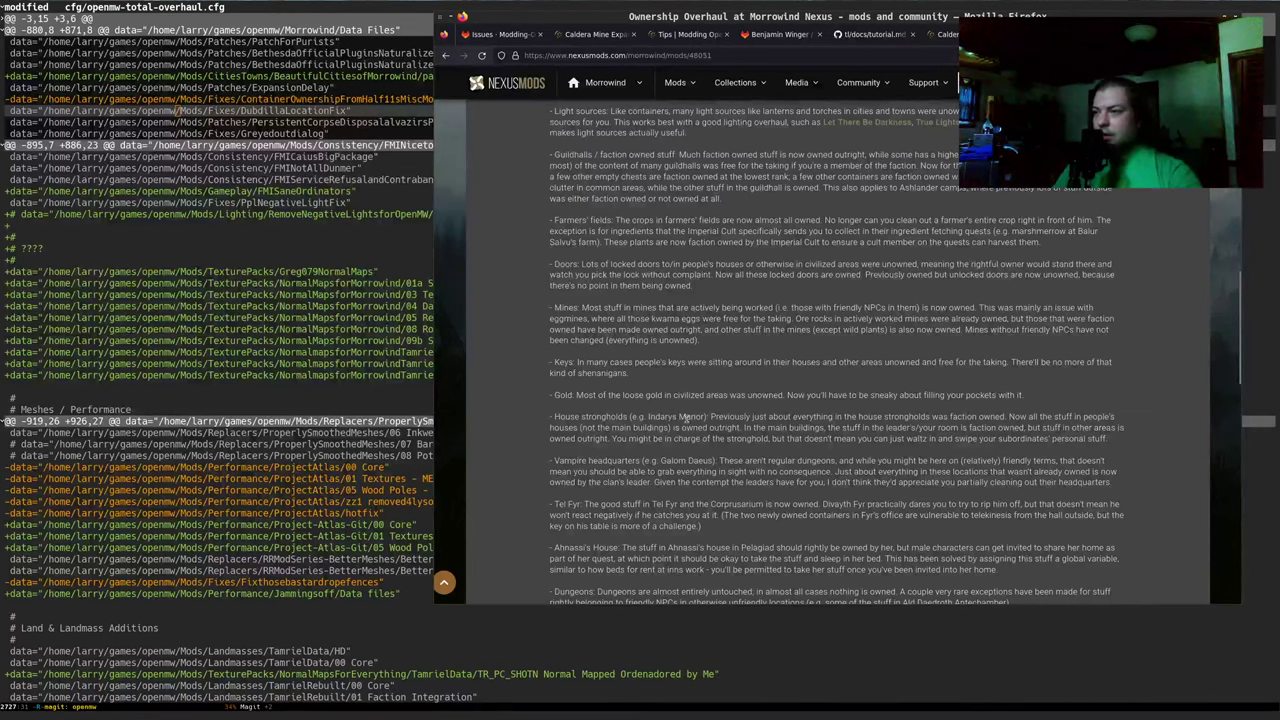
{"action": "scroll", "coordinate": [680, 418], "scroll_direction": "down", "scroll_amount": 2}
{"action": "scroll", "coordinate": [518, 385], "scroll_direction": "down", "scroll_amount": 1}
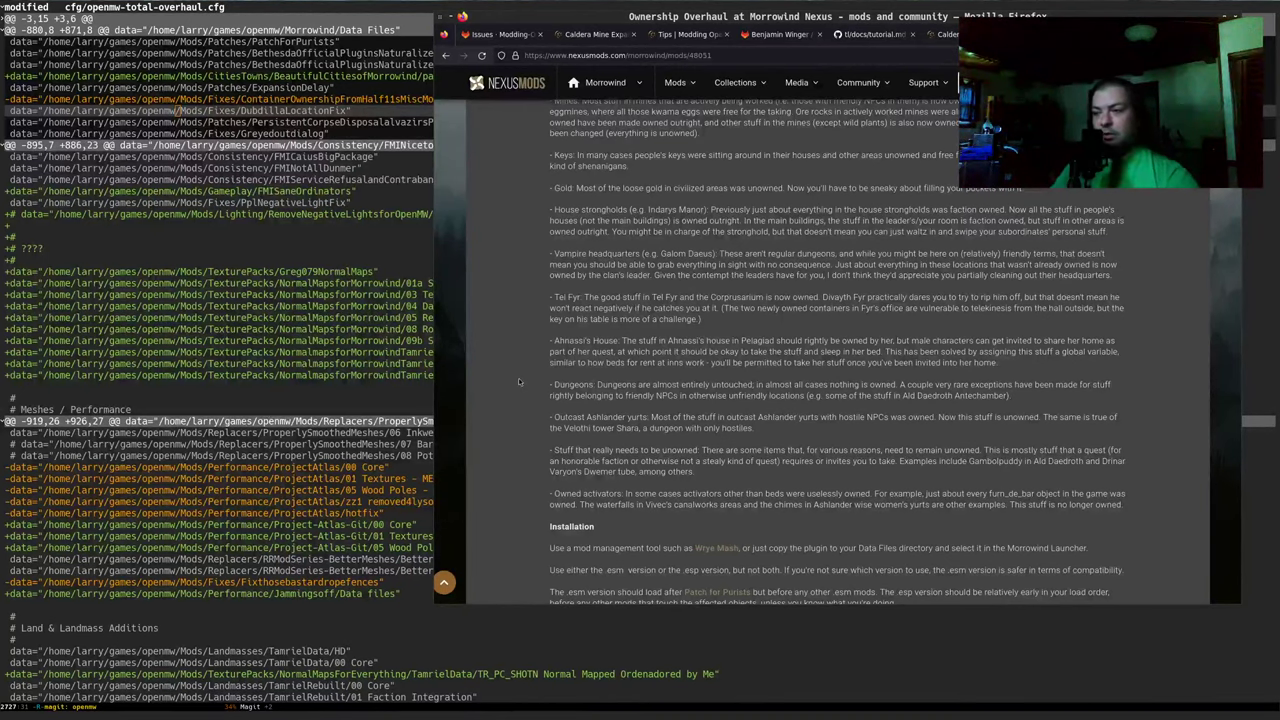
{"action": "scroll", "coordinate": [518, 382], "scroll_direction": "up", "scroll_amount": 15}
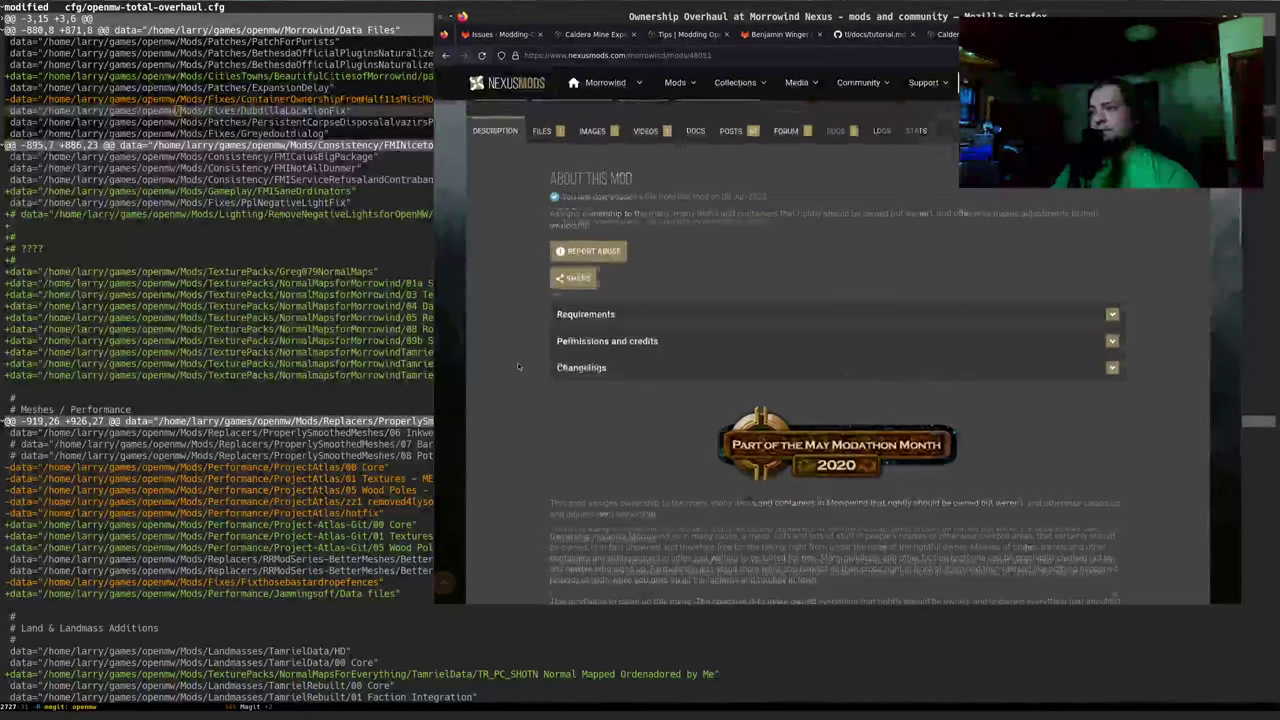
{"action": "scroll", "coordinate": [518, 366], "scroll_direction": "up", "scroll_amount": 5}
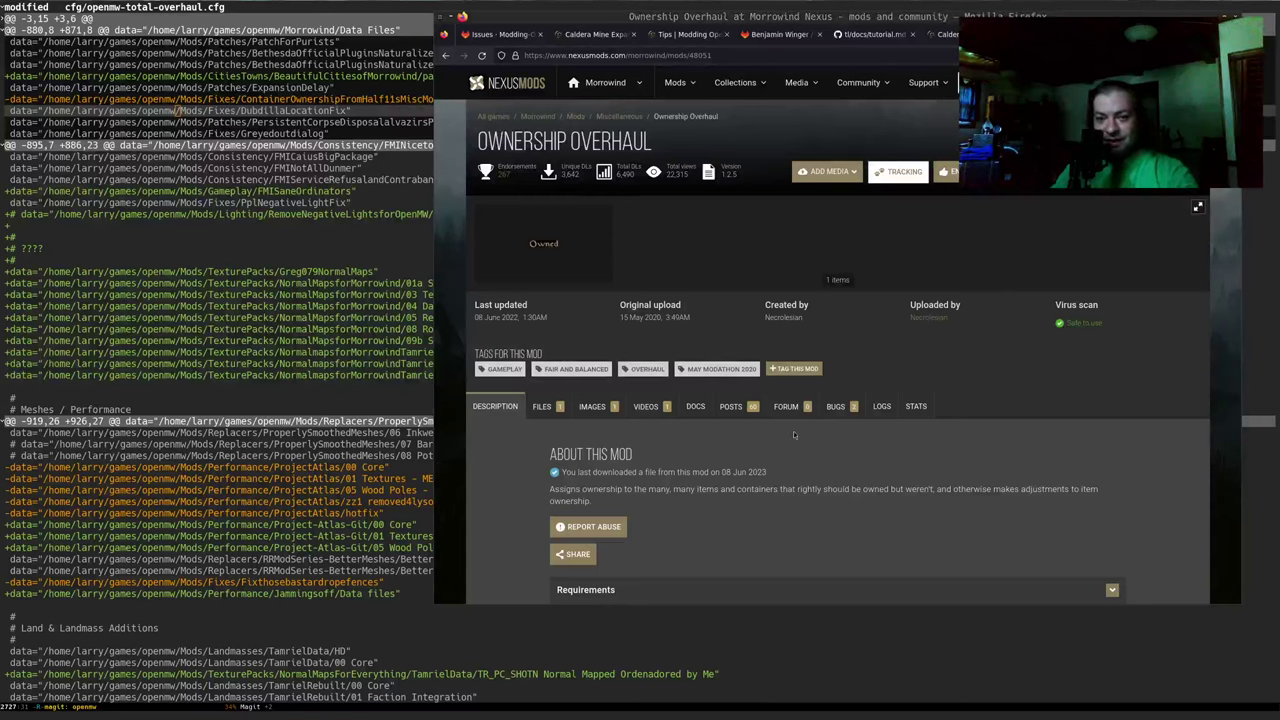
{"action": "left_click", "coordinate": [826, 508]}
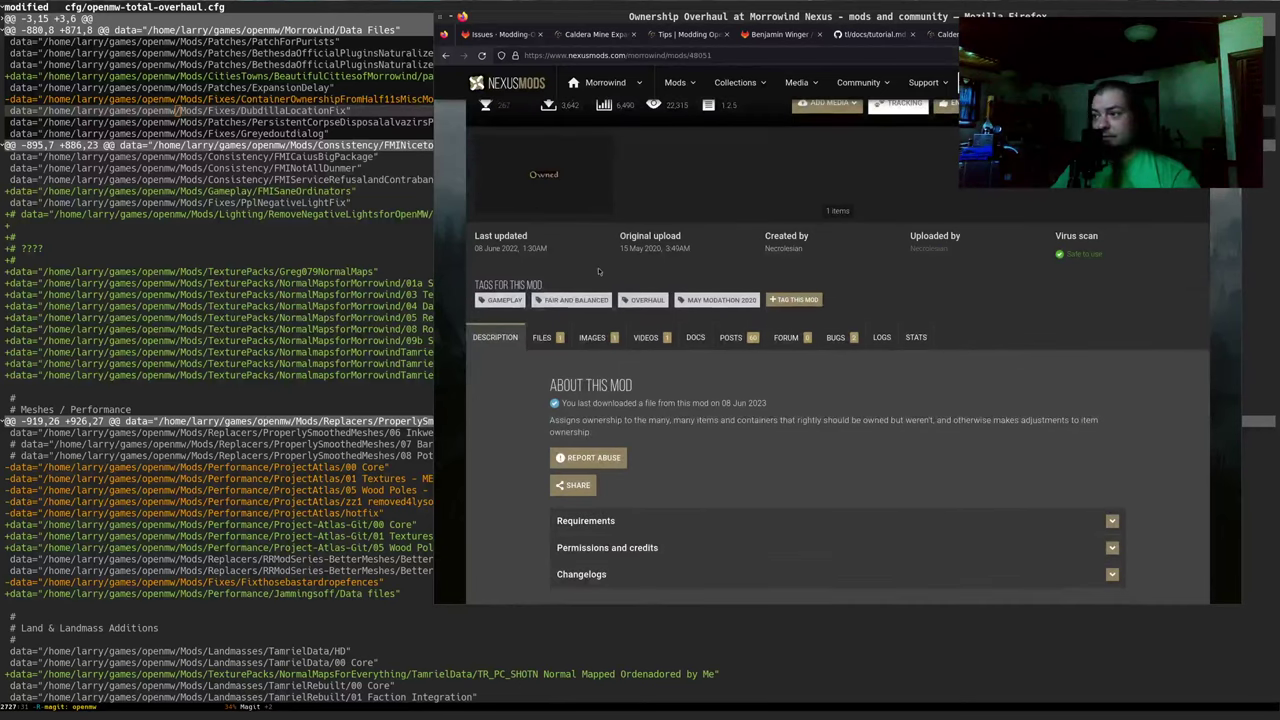
{"action": "scroll", "coordinate": [600, 270], "scroll_direction": "down", "scroll_amount": 3}
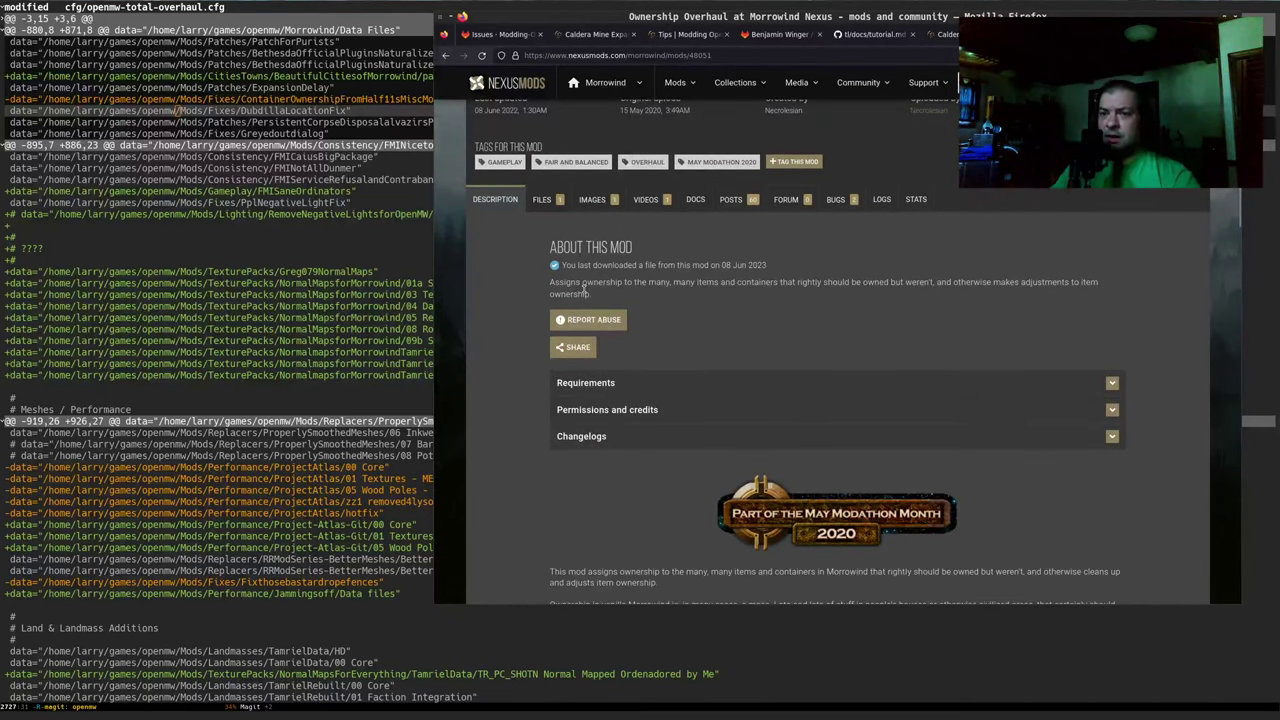
{"action": "scroll", "coordinate": [566, 295], "scroll_direction": "up", "scroll_amount": 3}
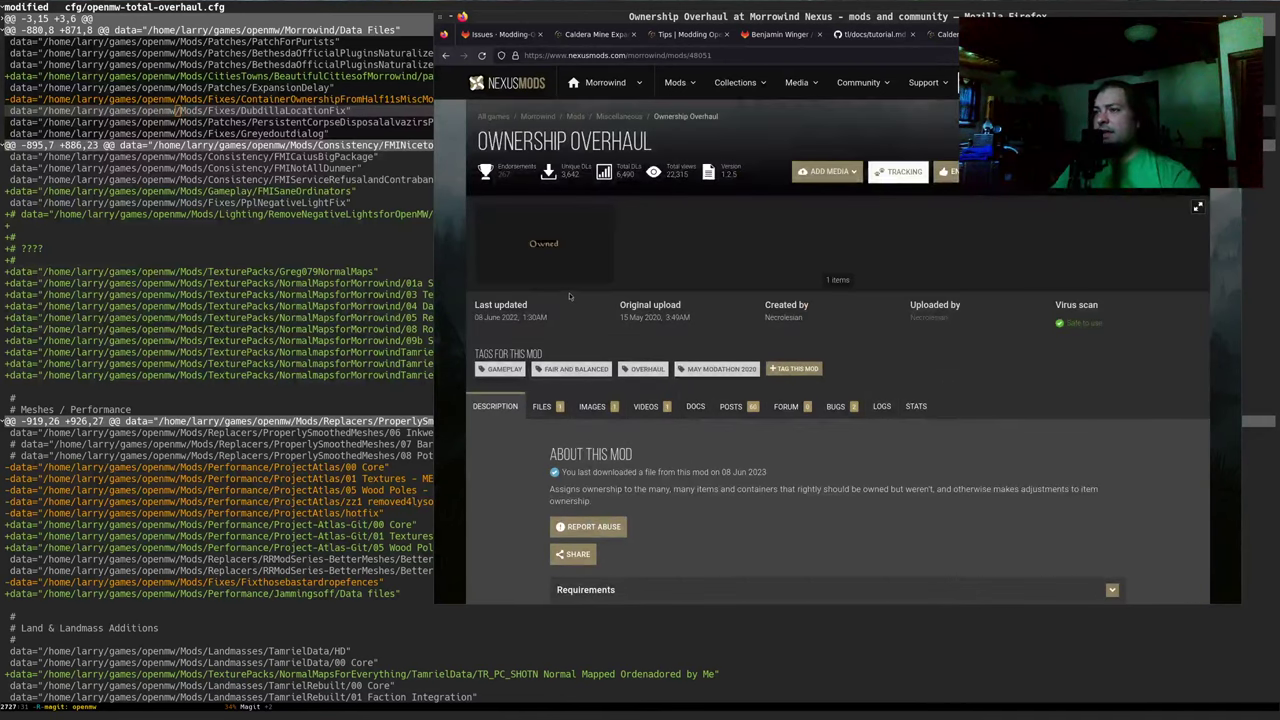
Step: Return to Emacs, open the 2023 stream notes beside the diff and start a sub-item under "6.X lineup assembly"
{"action": "key", "text": "super+minus"}
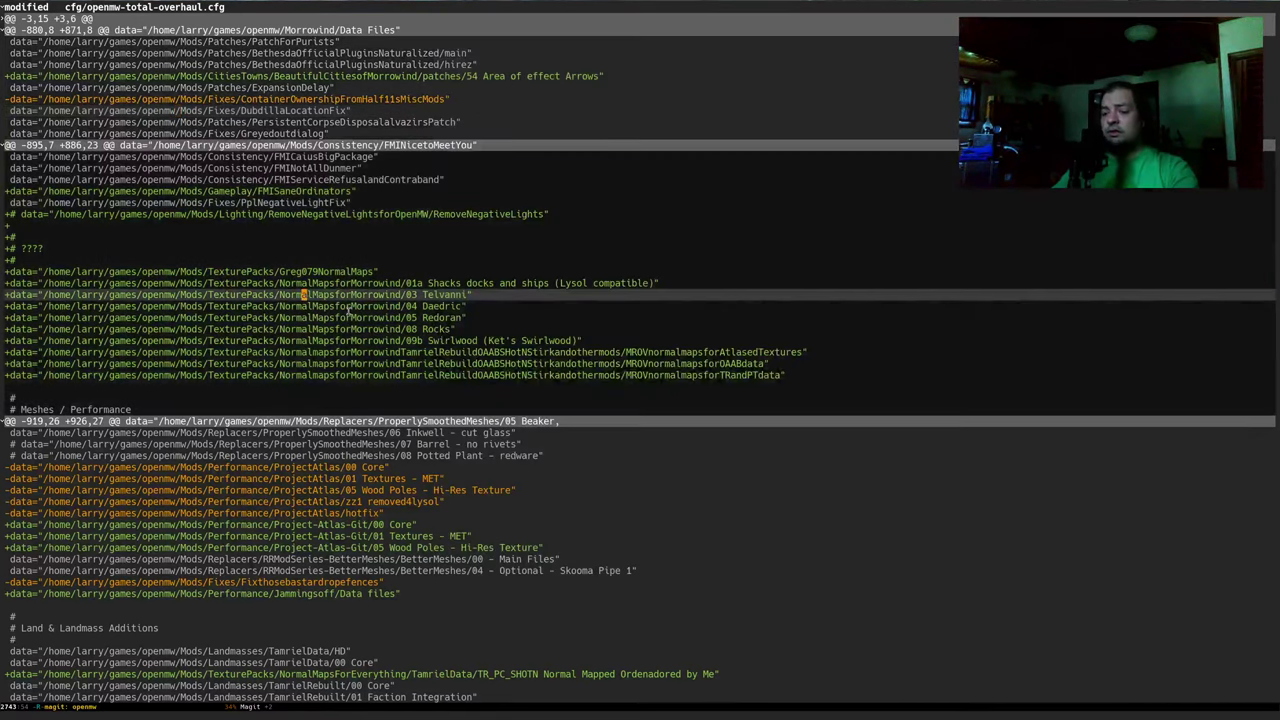
{"action": "key", "text": "ctrl+x"}
{"action": "key", "text": "g"}
{"action": "key", "text": "ctrl+x"}
{"action": "type", "text": "b2023"}
{"action": "key", "text": "Return"}
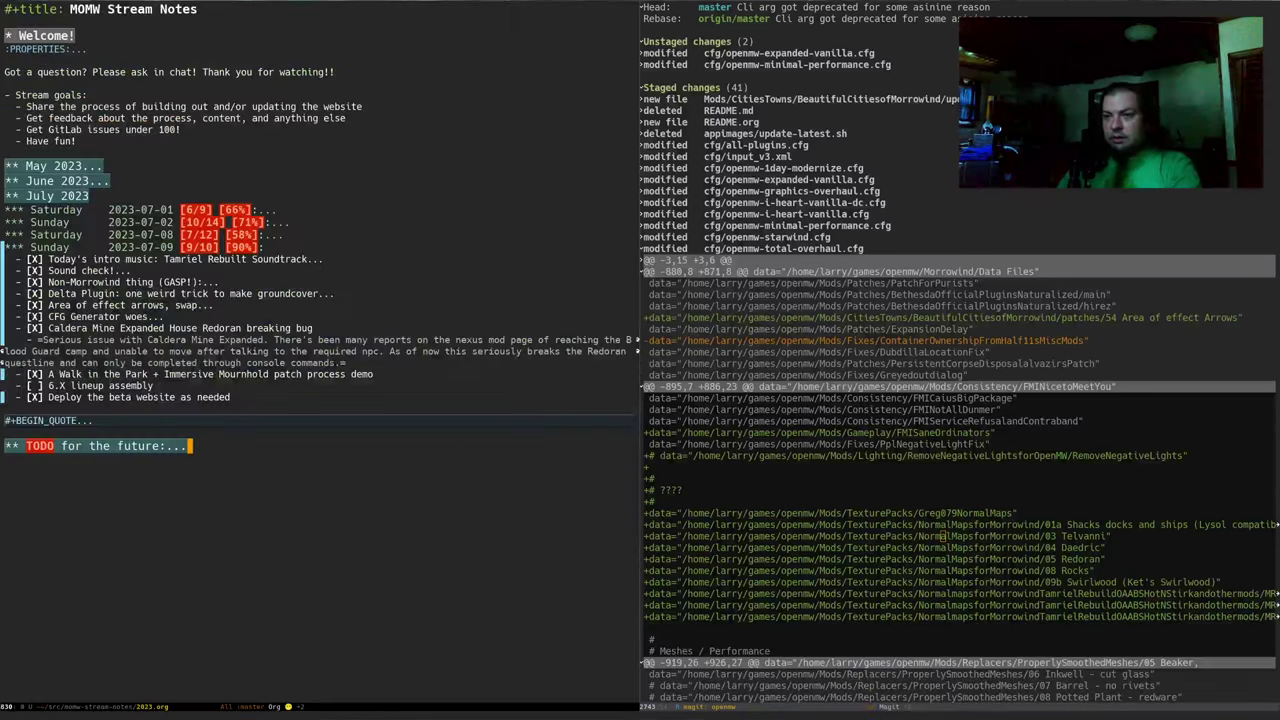
{"action": "key", "text": "Up"}
{"action": "key", "text": "Up"}
{"action": "key", "text": "Up"}
{"action": "key", "text": "Up"}
{"action": "key", "text": "shift+o"}
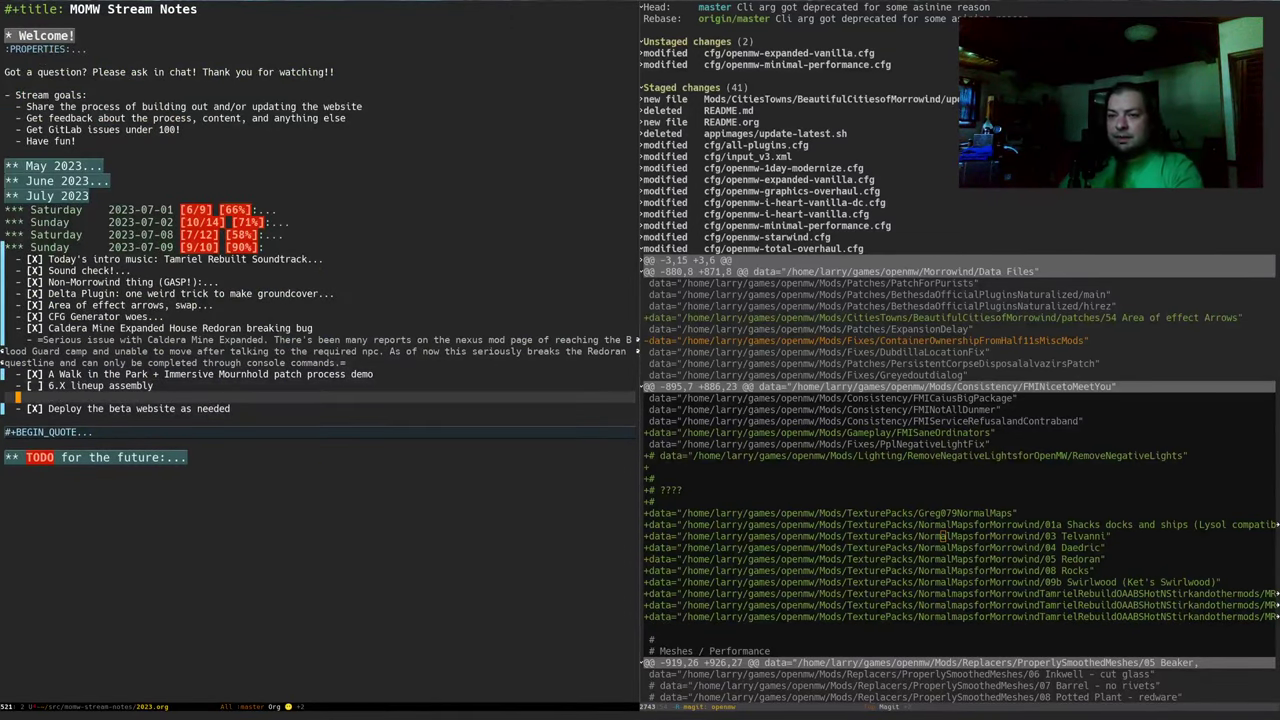
{"action": "type", "text": "- C"}
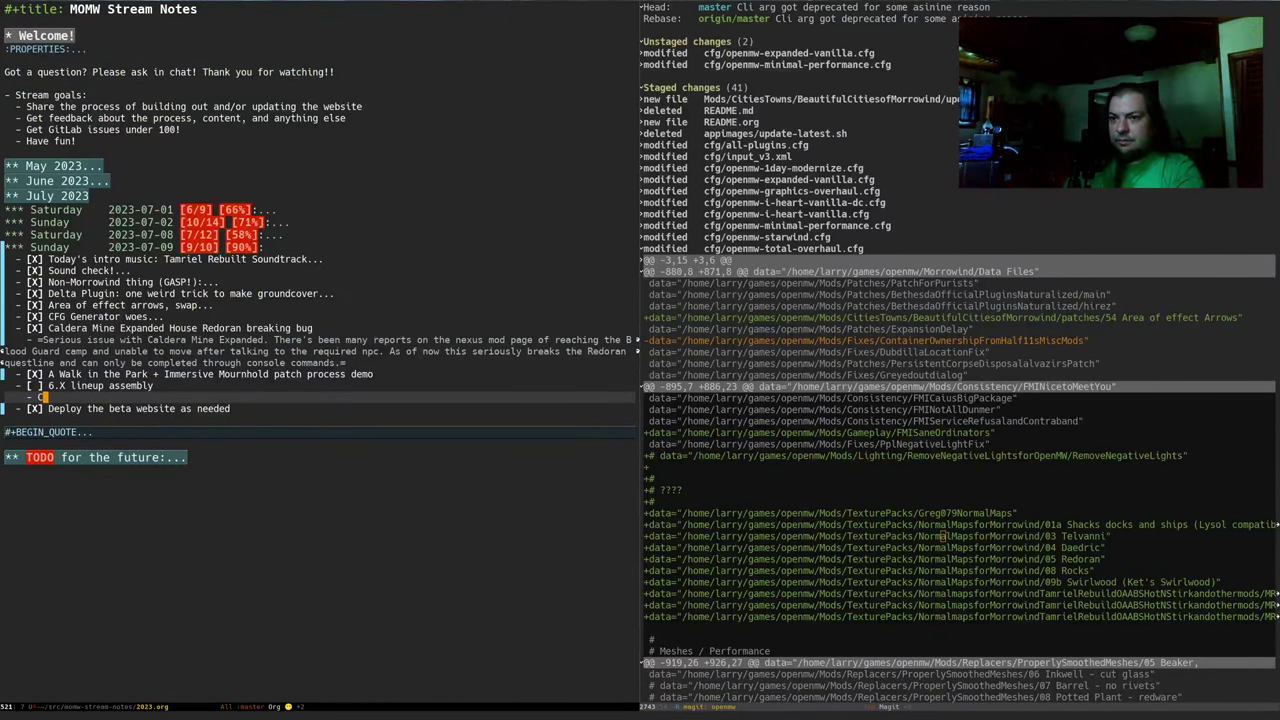
Step: Copy the mod's title from its Nexus page and make the new sub-item read "Ownership Overhaul"
{"action": "key", "text": "super+minus"}
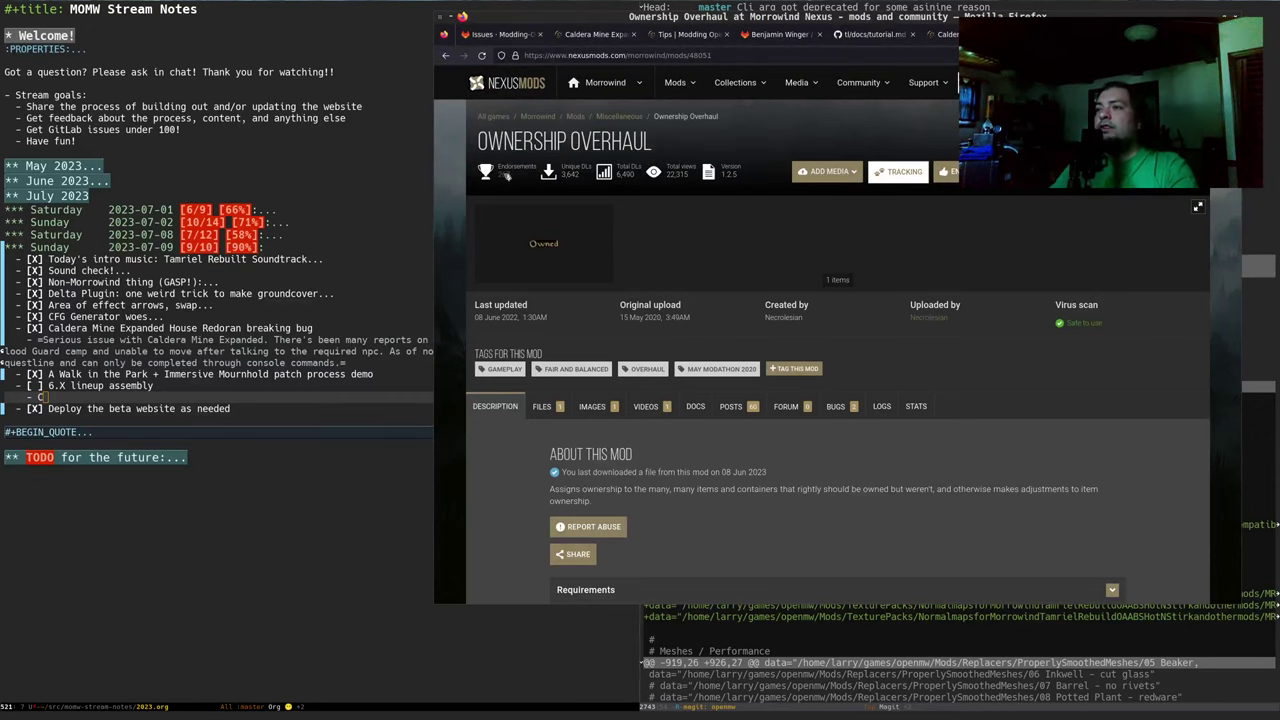
{"action": "left_click_drag", "start_coordinate": [500, 142], "coordinate": [584, 146]}
{"action": "key", "text": "super+minus"}
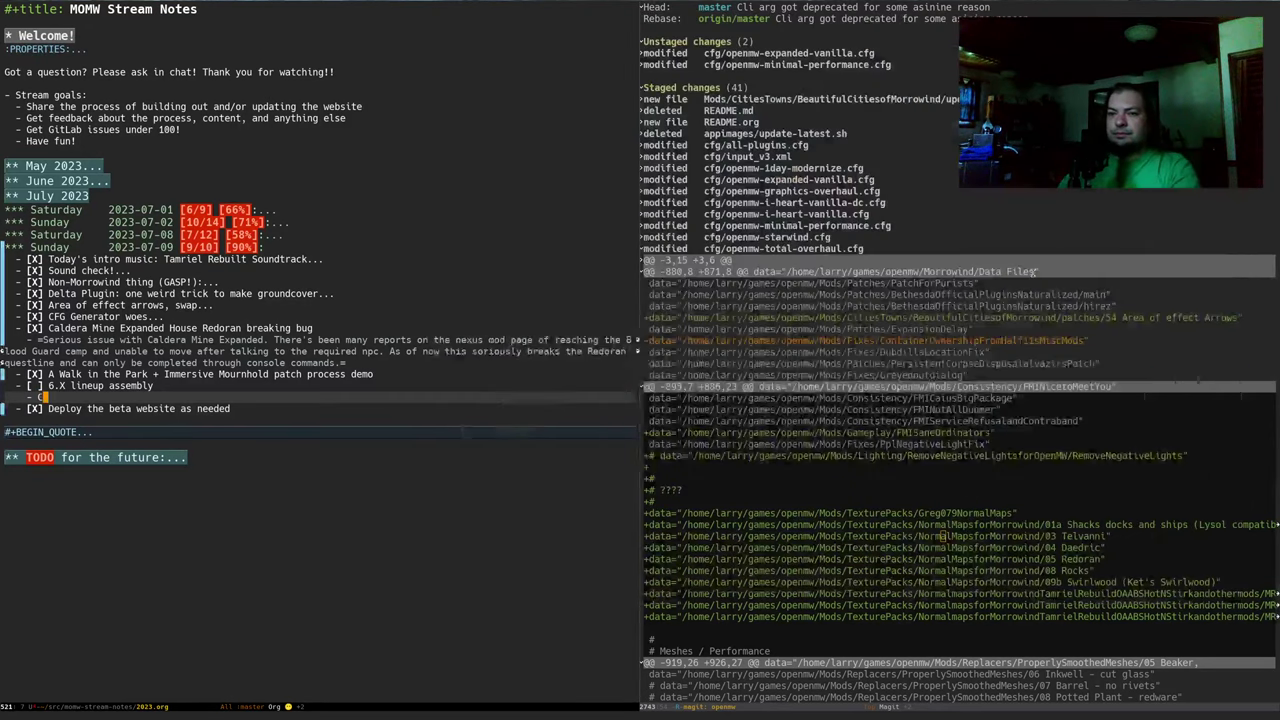
{"action": "key", "text": "BackSpace"}
{"action": "key", "text": "ctrl+shift+v"}
{"action": "key", "text": "Return"}
{"action": "type", "text": "-"}
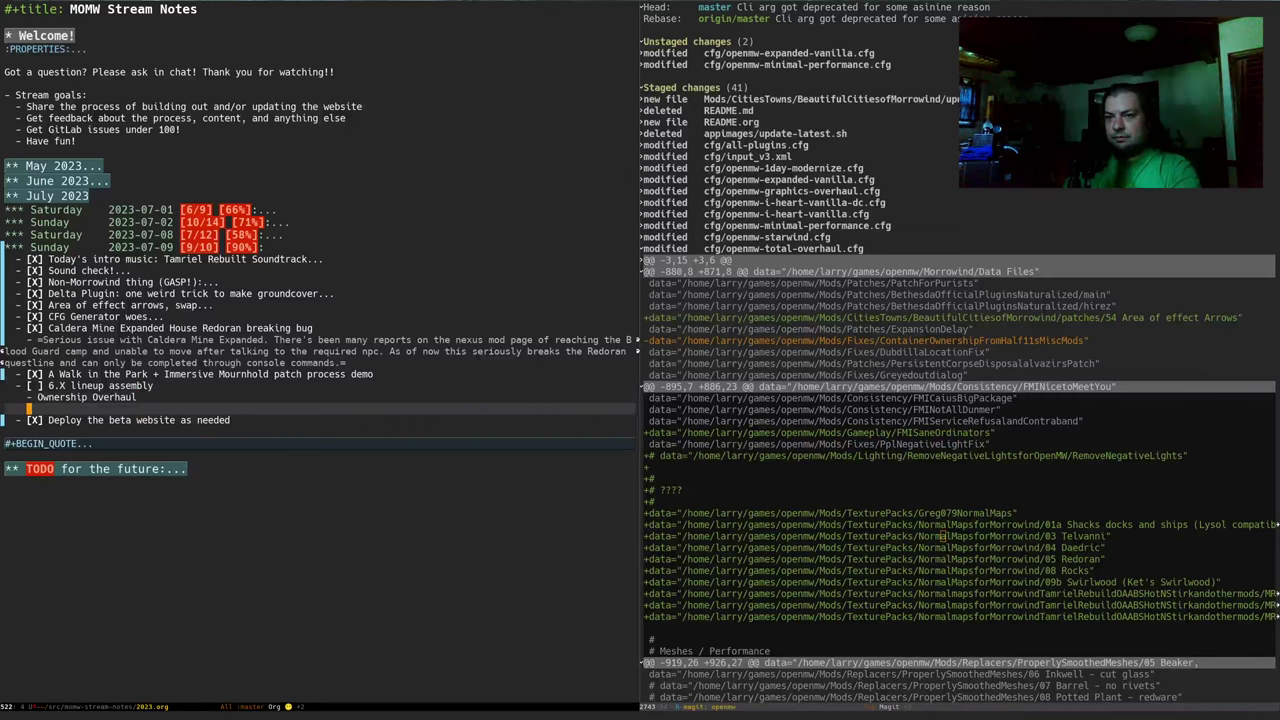
{"action": "key", "text": "super+minus"}
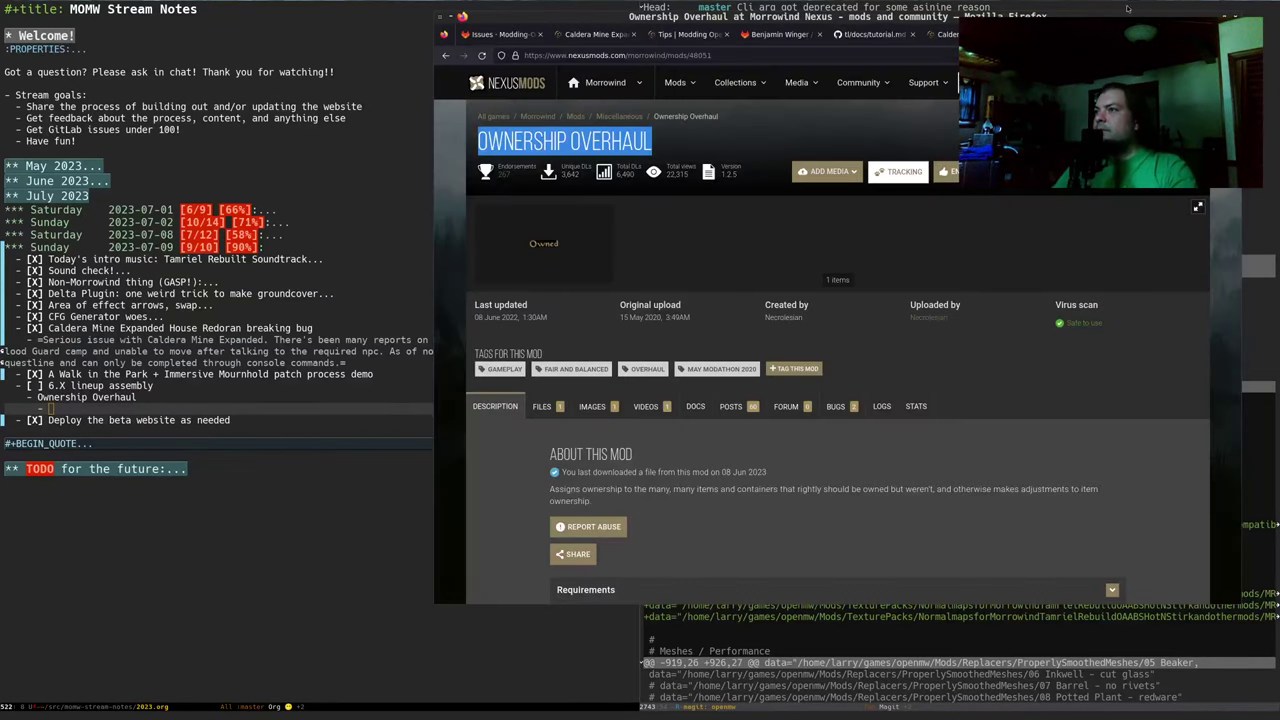
{"action": "left_click", "coordinate": [752, 57]}
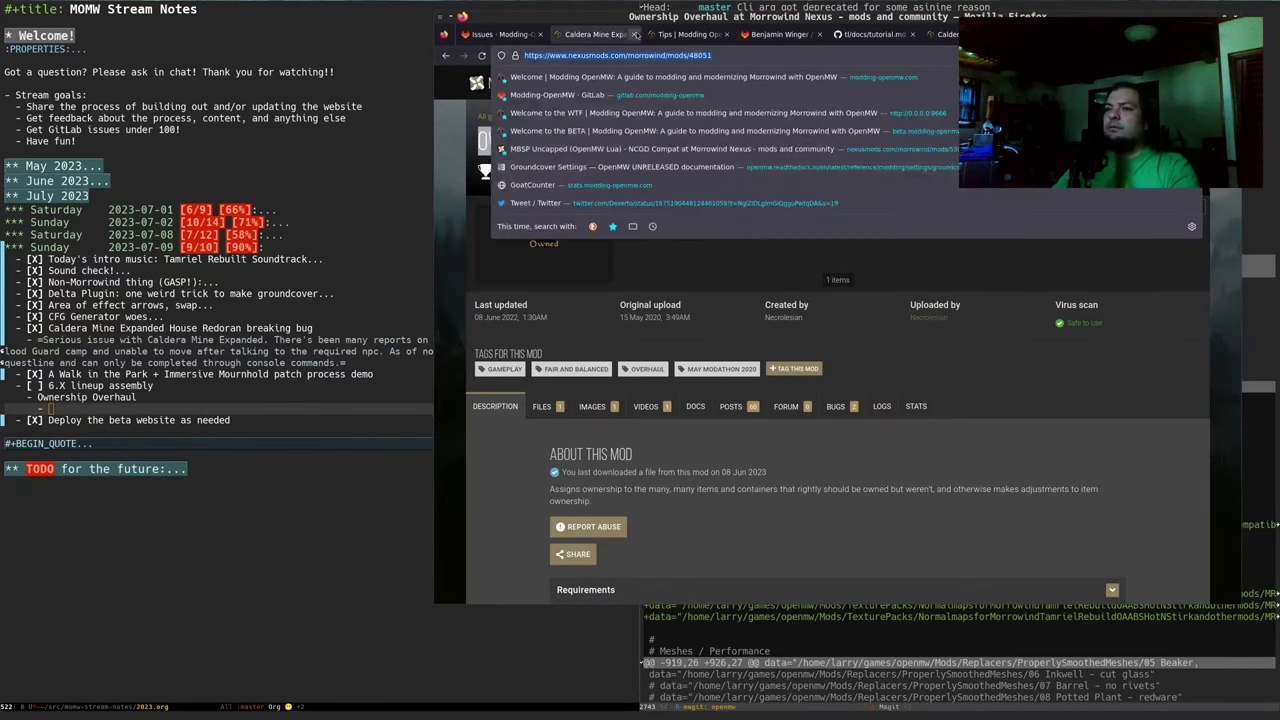
{"action": "key", "text": "super+minus"}
{"action": "key", "text": "ctrl+shift+v"}
{"action": "key", "text": "Return"}
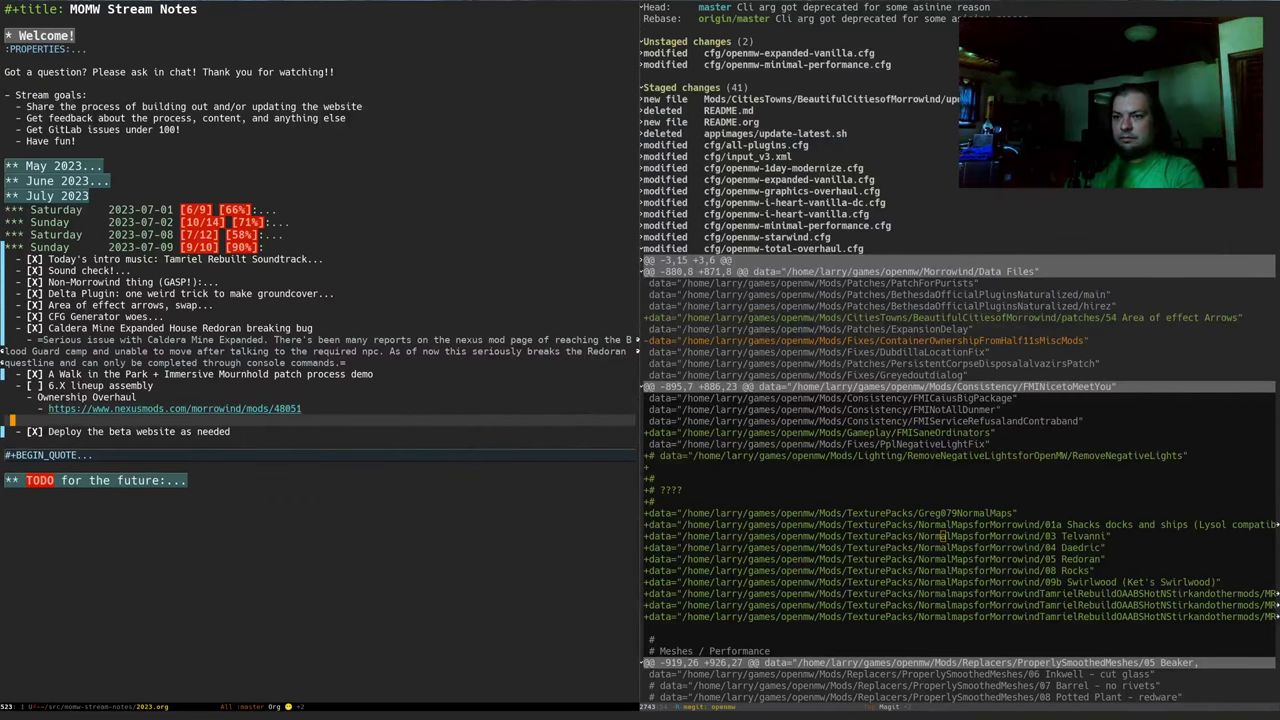
{"action": "type", "text": "-"}
{"action": "key", "text": "ctrl+x"}
{"action": "key", "text": "ctrl+s"}
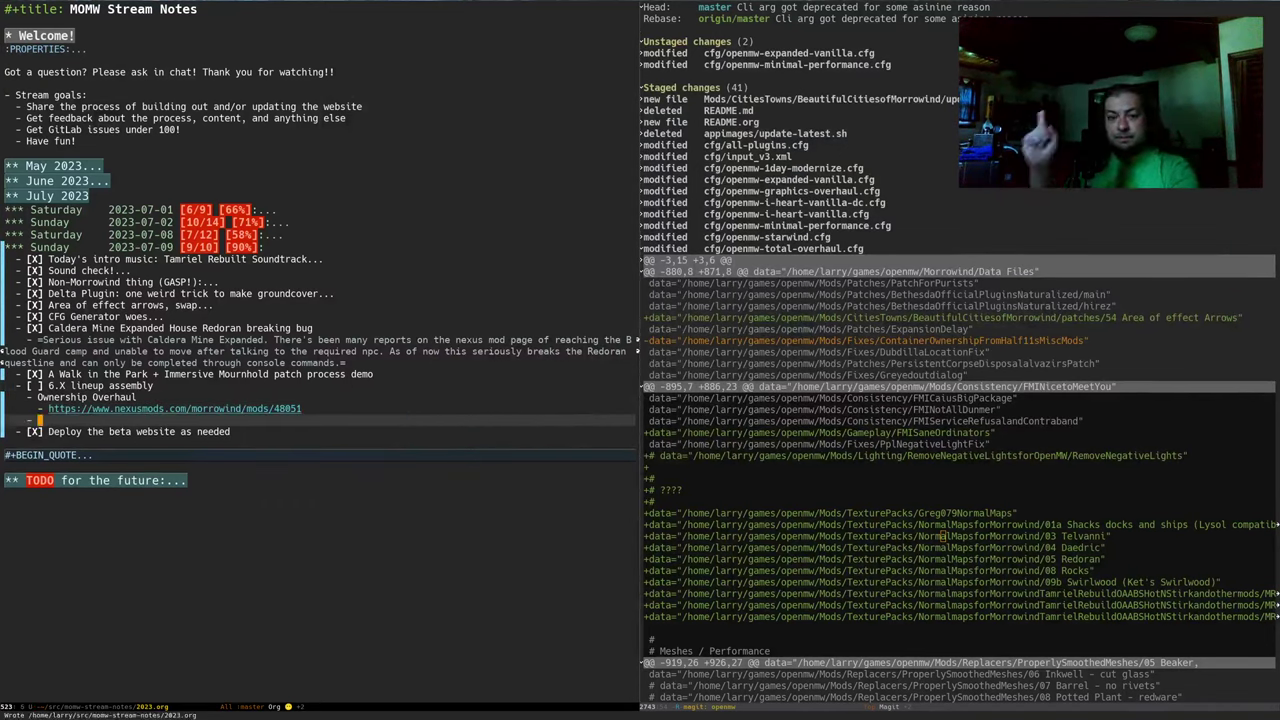
Step: Show only the Magit diff in the frame and go to the added FMISaneOrdinators data line
{"action": "key", "text": "ctrl+x"}
{"action": "key", "text": "o"}
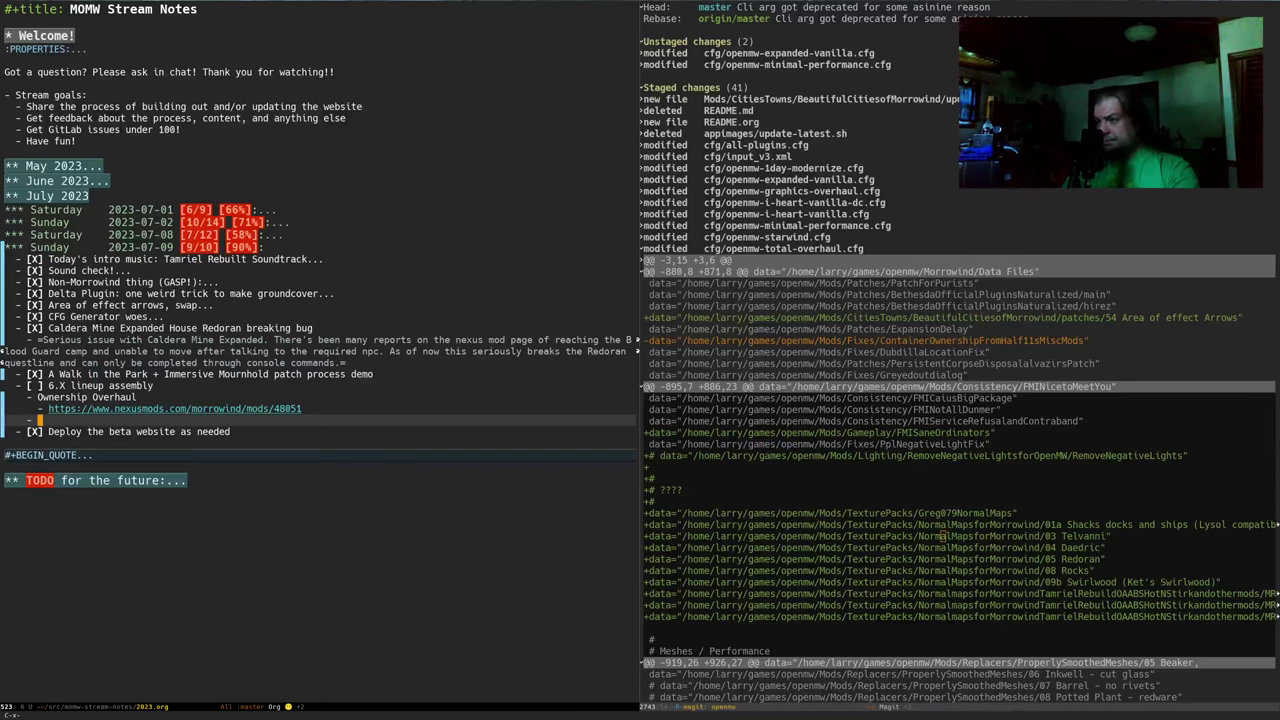
{"action": "key", "text": "ctrl+x"}
{"action": "key", "text": "1"}
{"action": "key", "text": "Up"}
{"action": "key", "text": "Up"}
{"action": "key", "text": "Up"}
{"action": "key", "text": "Up"}
{"action": "key", "text": "Up"}
{"action": "key", "text": "Up"}
{"action": "key", "text": "Up"}
{"action": "key", "text": "Up"}
{"action": "key", "text": "Up"}
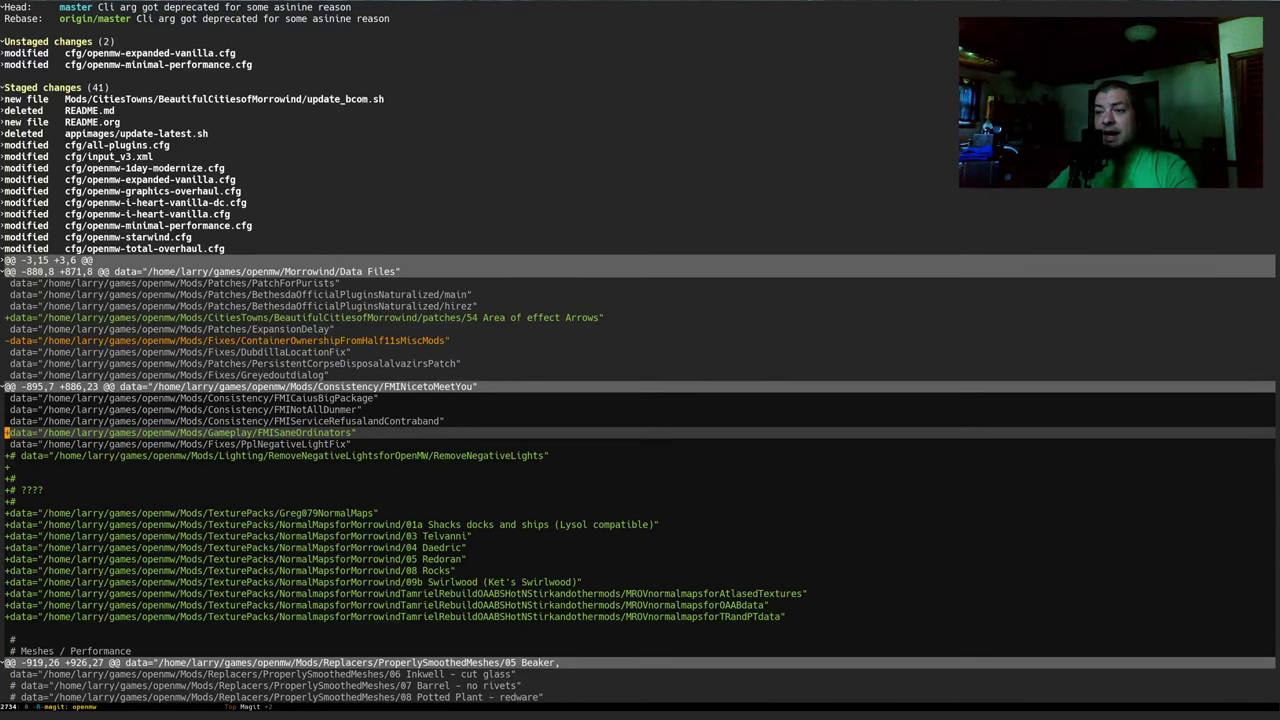
Step: Search the web in a new Firefox tab for "fmi sane ordinators nexus mods morrowind" and read the FMI - Sane Ordinators mod page
{"action": "key", "text": "alt+Tab"}
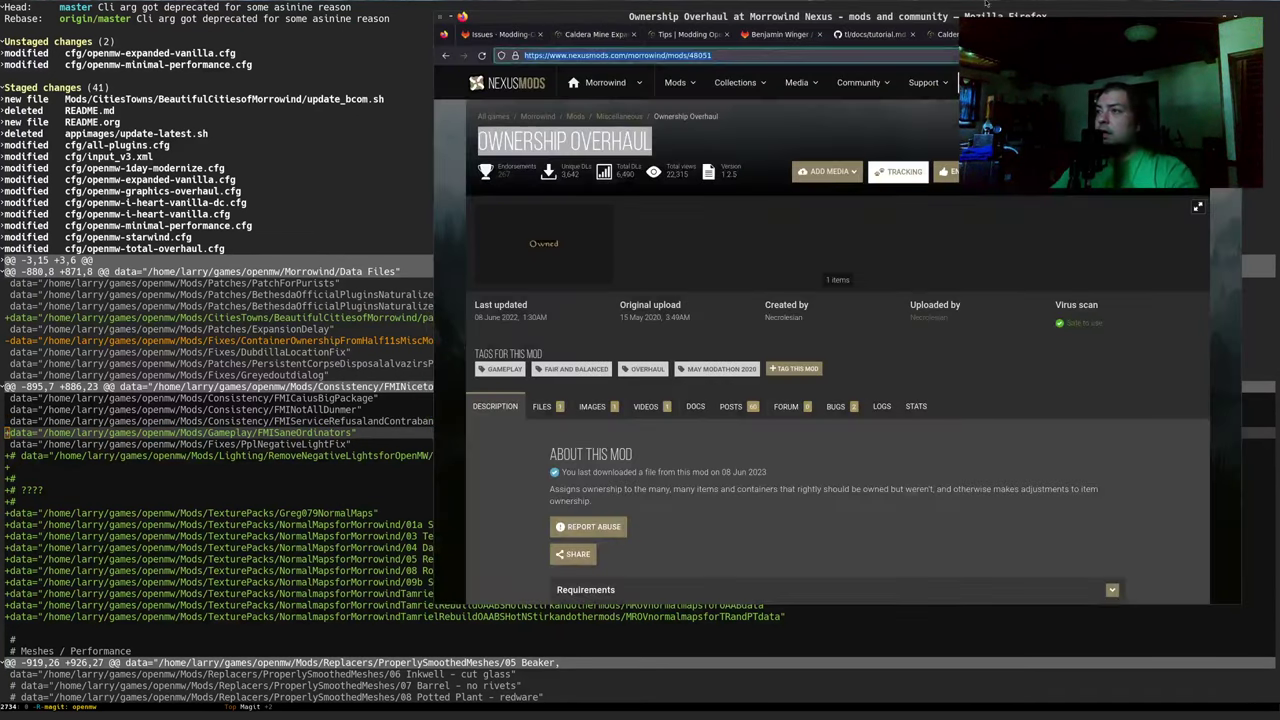
{"action": "key", "text": "ctrl+t"}
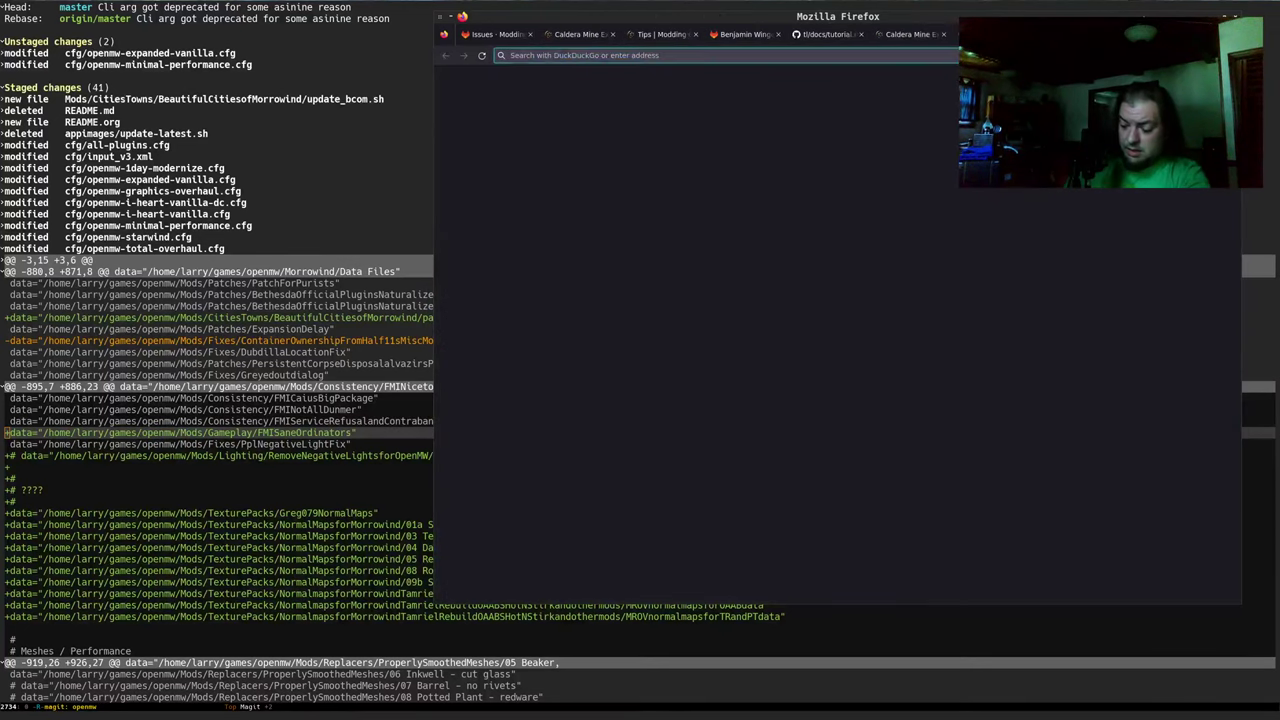
{"action": "type", "text": "fmi sane ordina"}
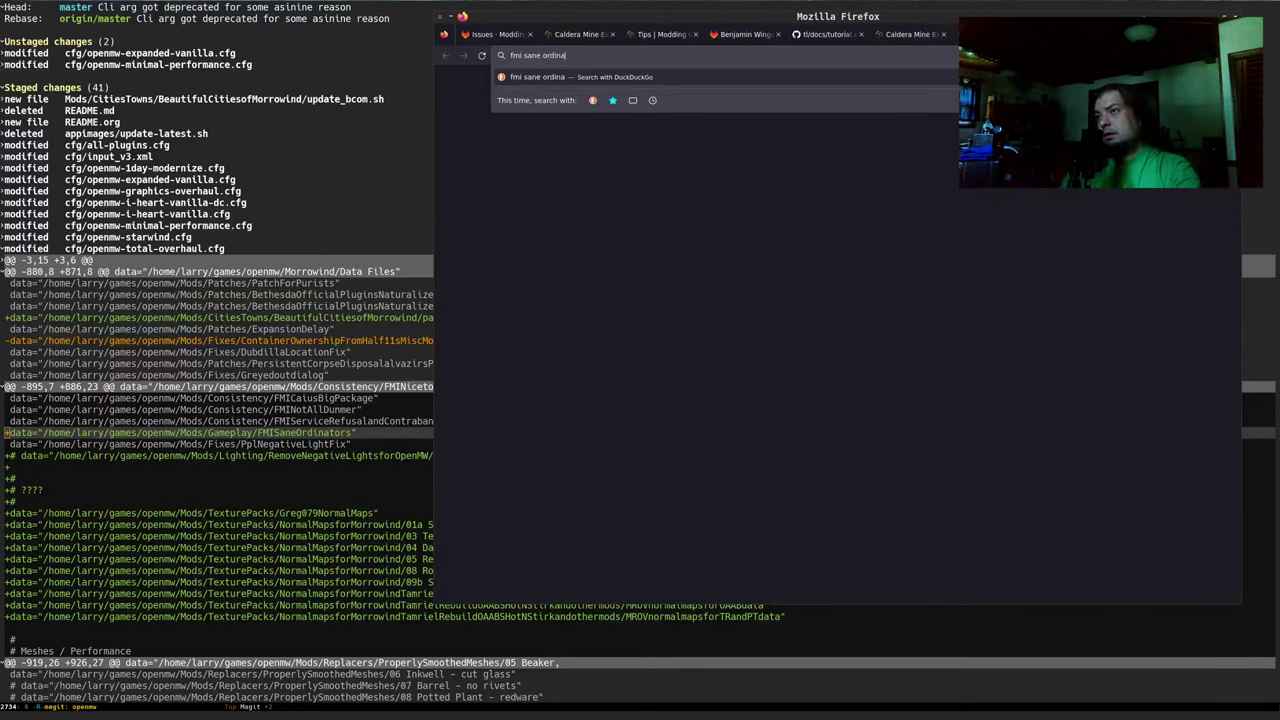
{"action": "type", "text": "tors ne"}
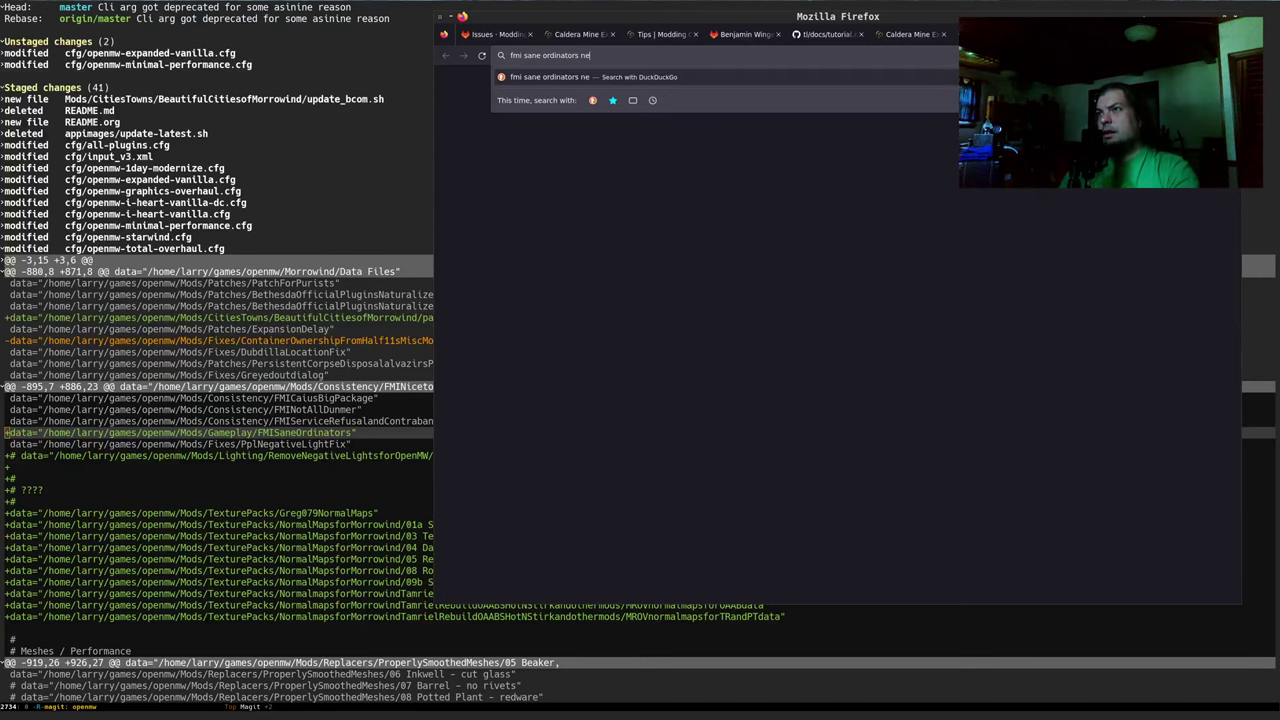
{"action": "type", "text": "xus mods morrowind"}
{"action": "key", "text": "Return"}
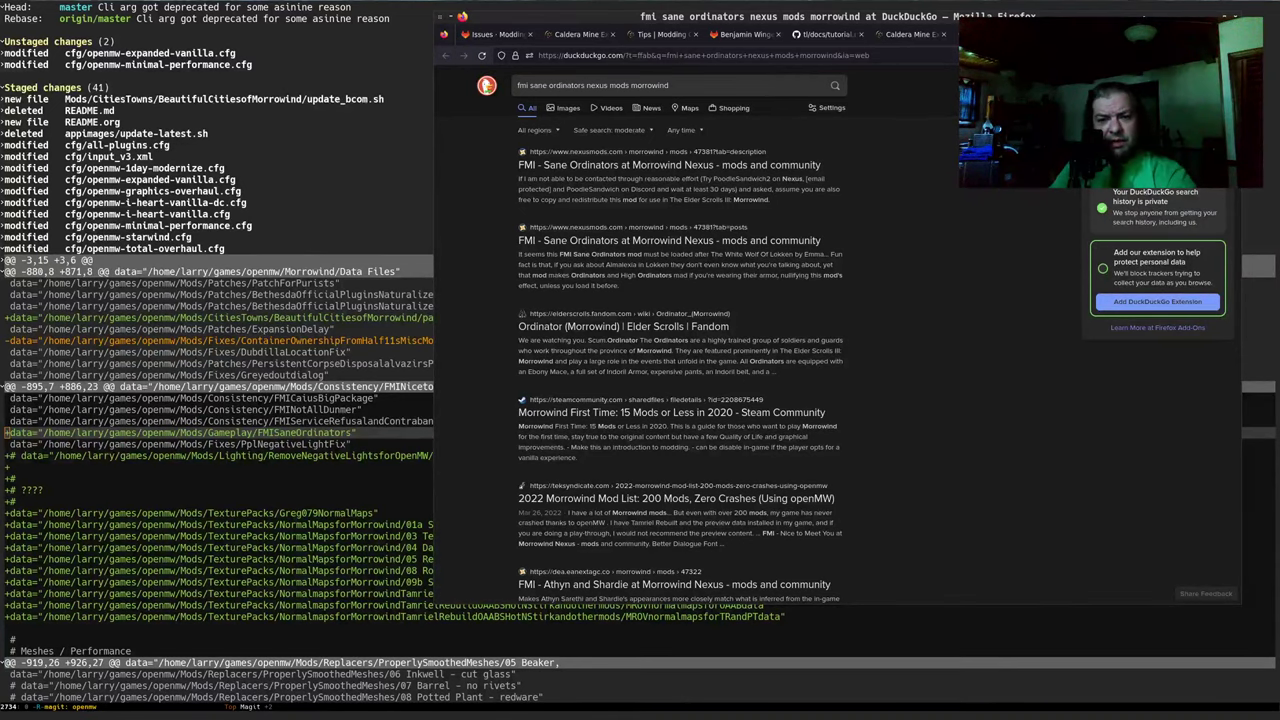
{"action": "left_click", "coordinate": [666, 166]}
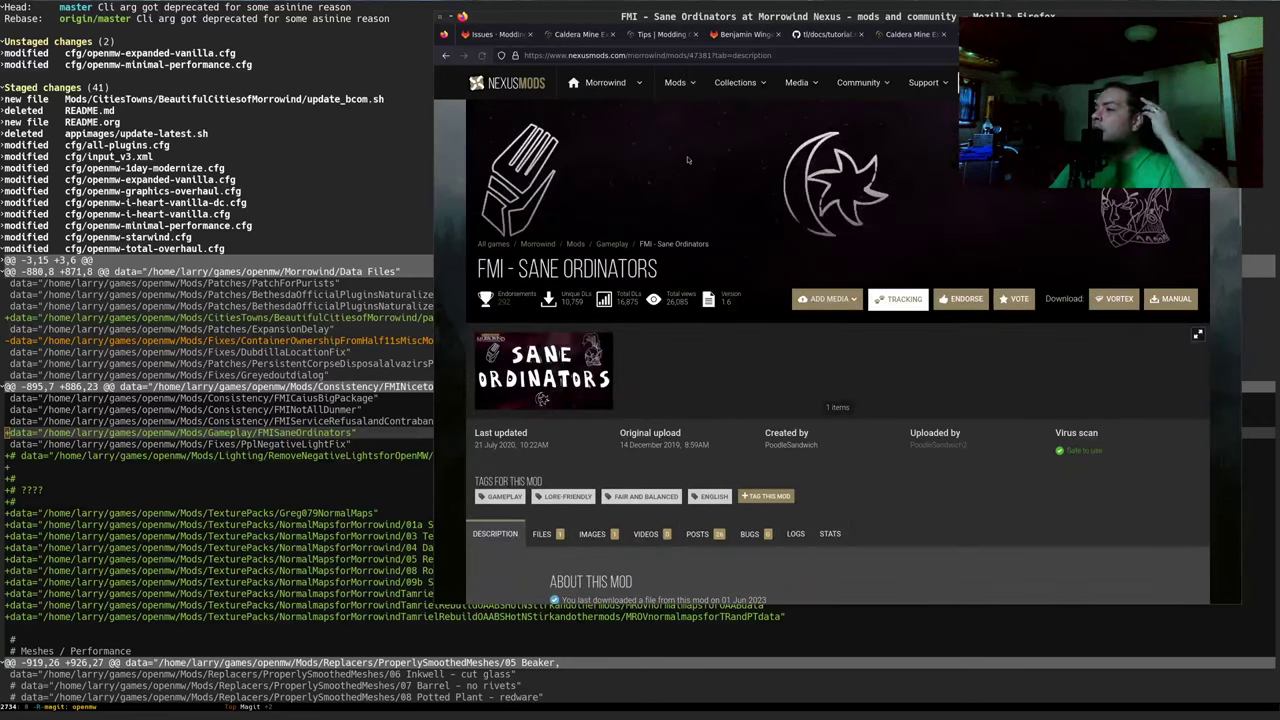
{"action": "scroll", "coordinate": [623, 341], "scroll_direction": "down", "scroll_amount": 5}
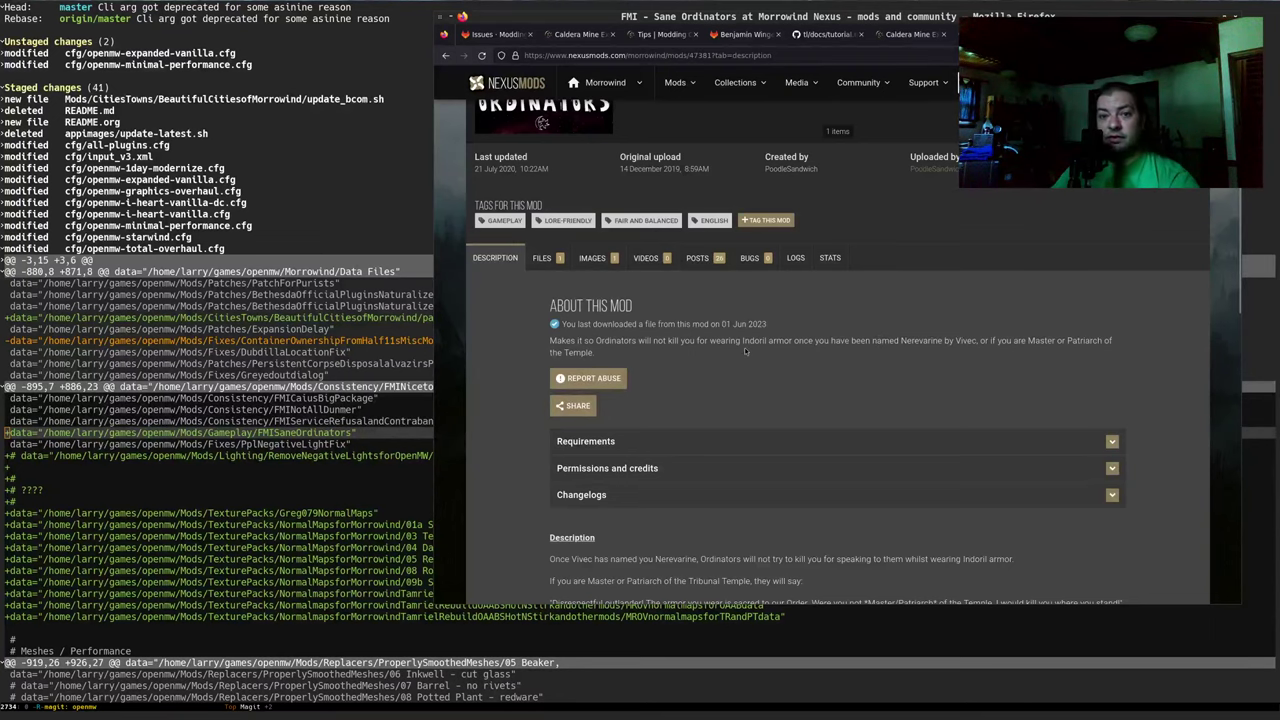
Step: Read the description and compatibility notes of FMI - Sane Ordinators, including the Ordinators' dialogue and its disposition effect
{"action": "scroll", "coordinate": [724, 367], "scroll_direction": "down", "scroll_amount": 5}
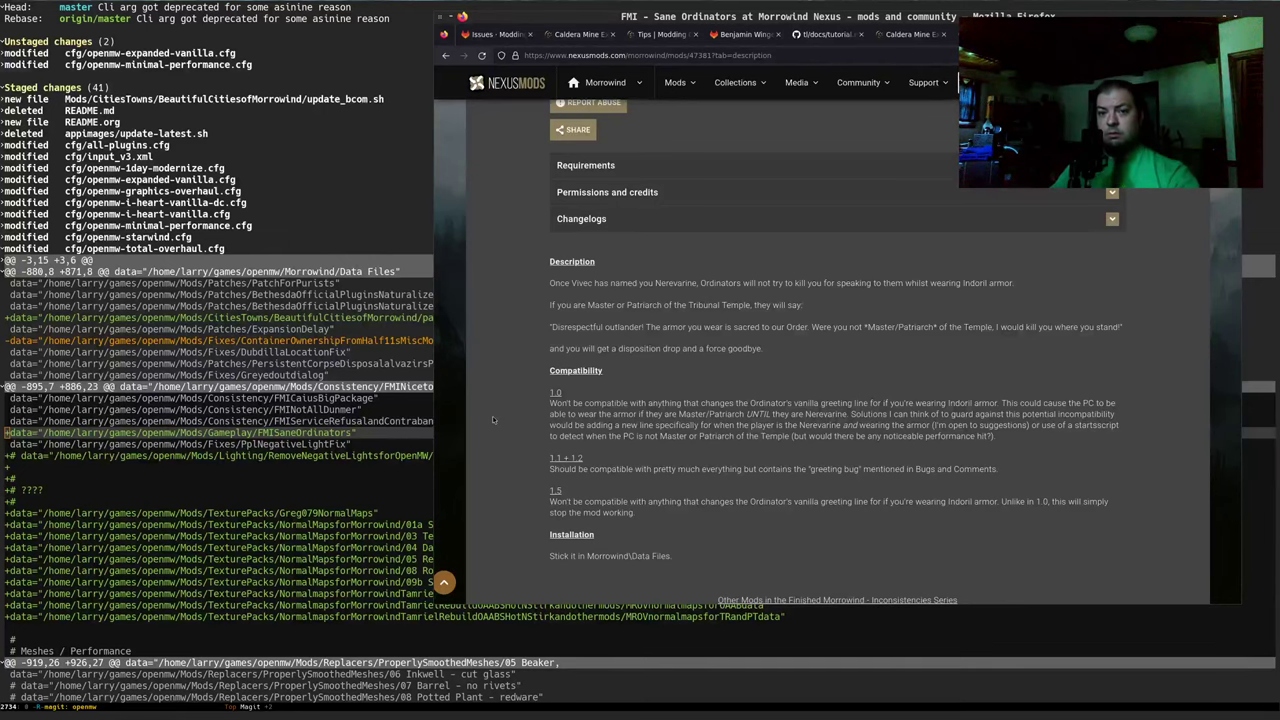
{"action": "scroll", "coordinate": [492, 416], "scroll_direction": "down", "scroll_amount": 1}
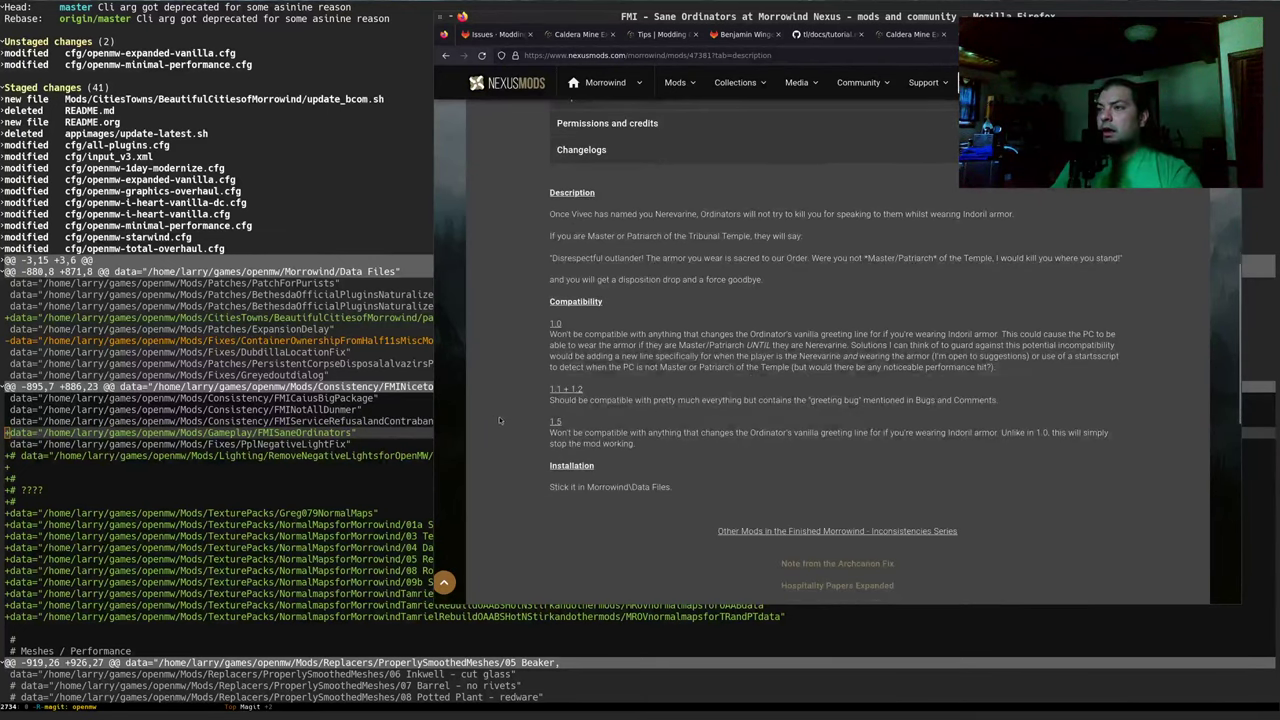
{"action": "left_click_drag", "start_coordinate": [640, 214], "coordinate": [1014, 214]}
{"action": "left_click", "coordinate": [678, 243]}
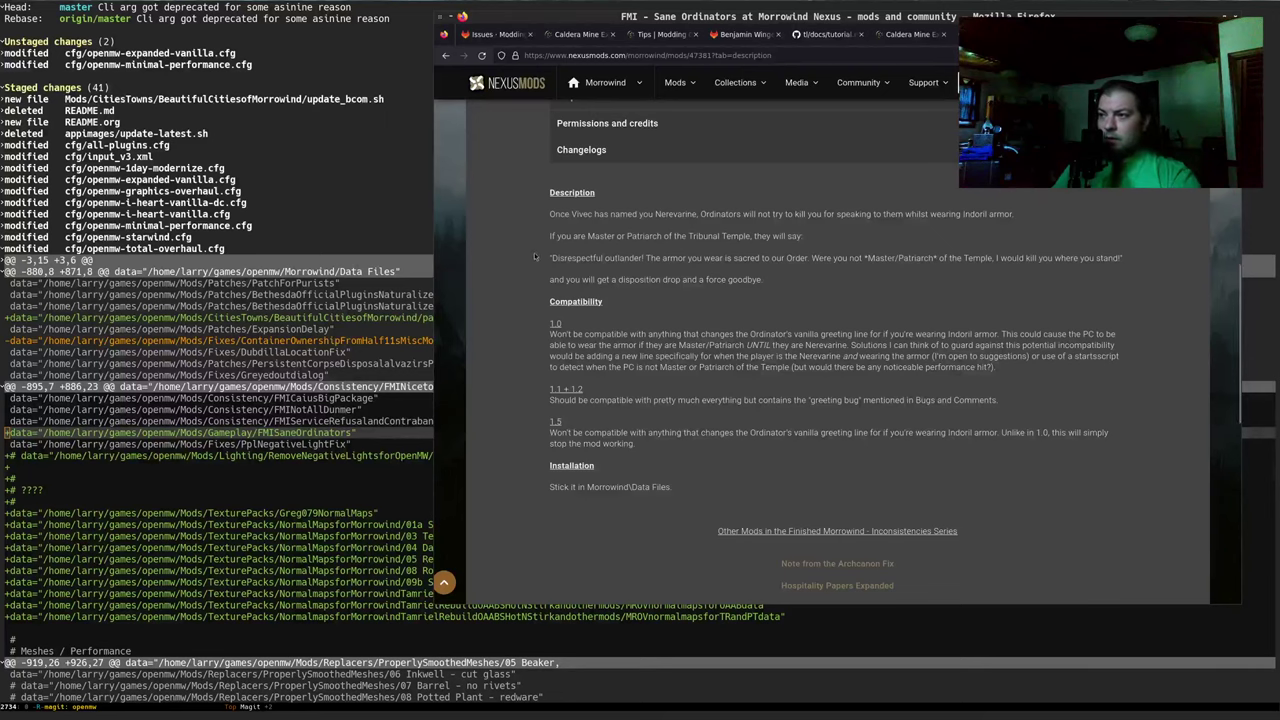
{"action": "scroll", "coordinate": [514, 271], "scroll_direction": "up", "scroll_amount": 1}
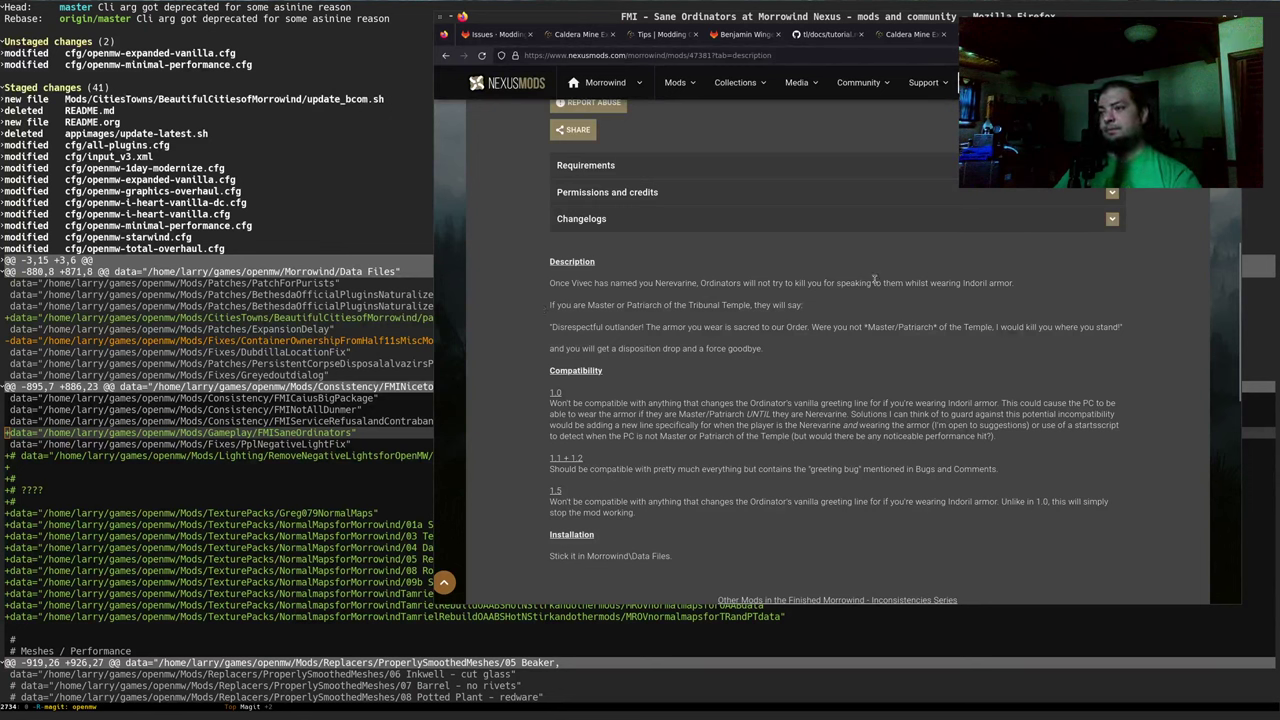
{"action": "left_click_drag", "start_coordinate": [632, 328], "coordinate": [724, 328]}
{"action": "left_click", "coordinate": [773, 330]}
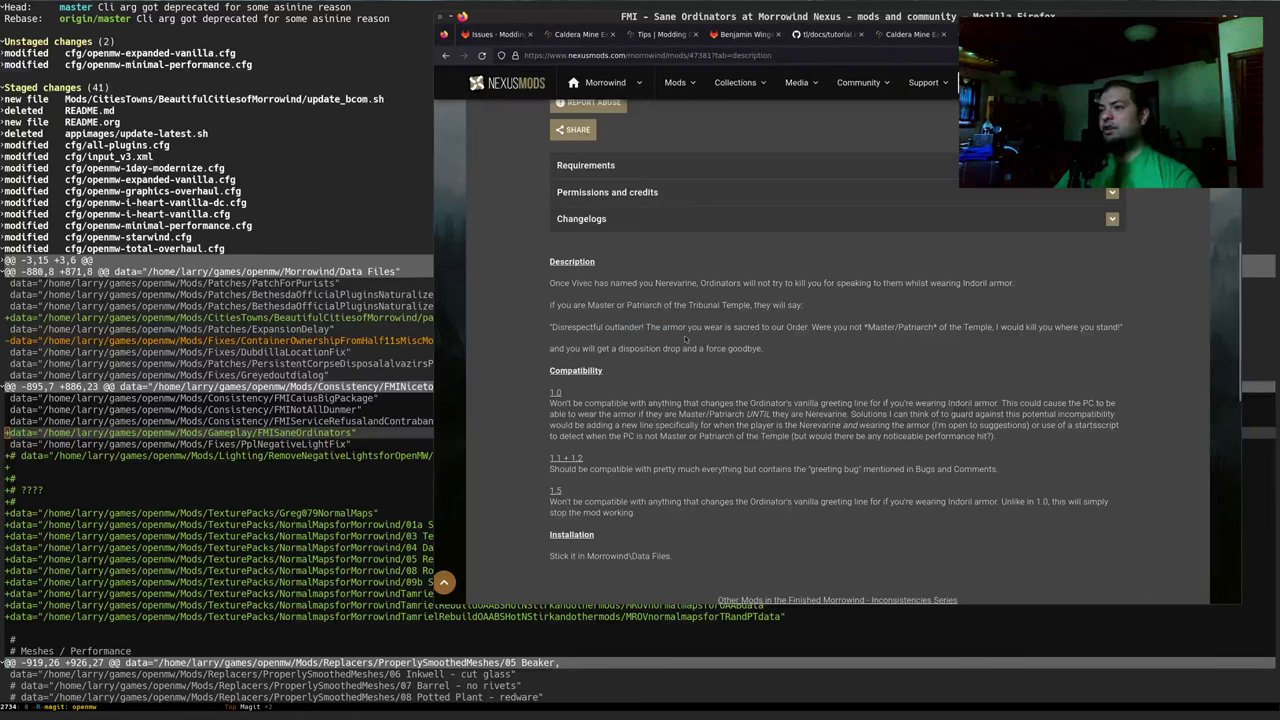
{"action": "left_click_drag", "start_coordinate": [601, 330], "coordinate": [848, 328]}
{"action": "left_click", "coordinate": [857, 326]}
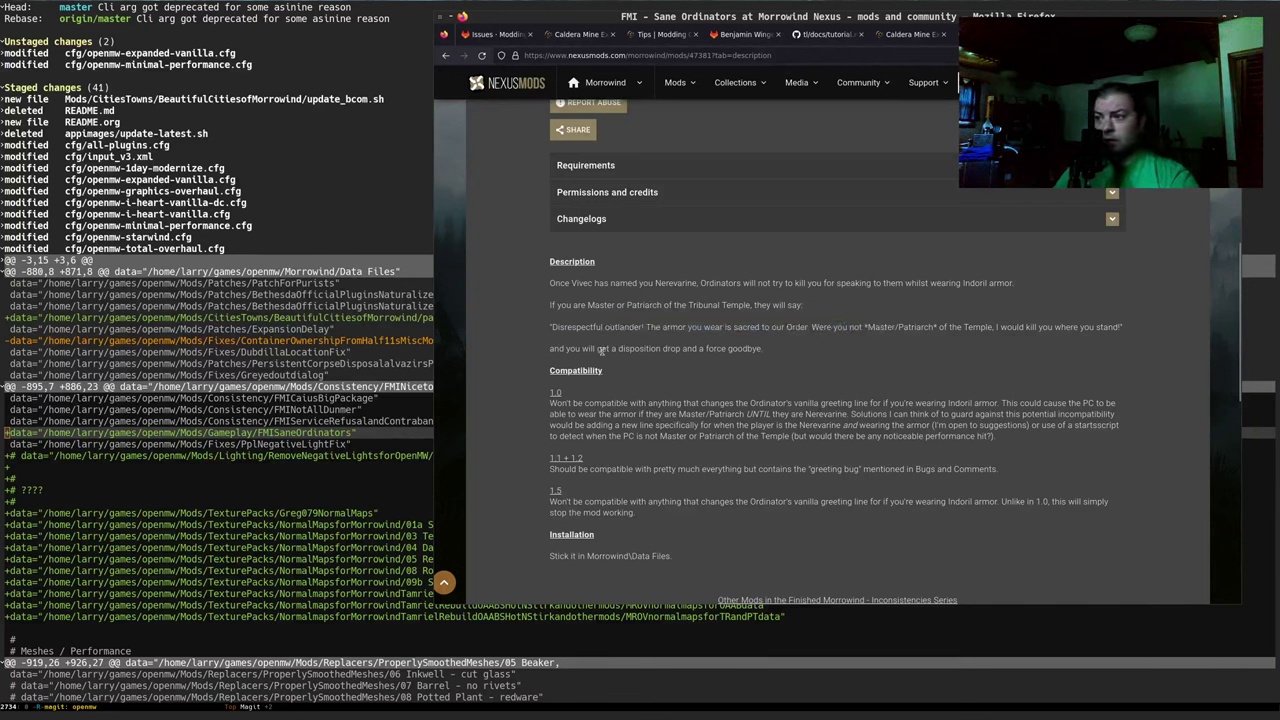
{"action": "left_click_drag", "start_coordinate": [660, 348], "coordinate": [740, 349]}
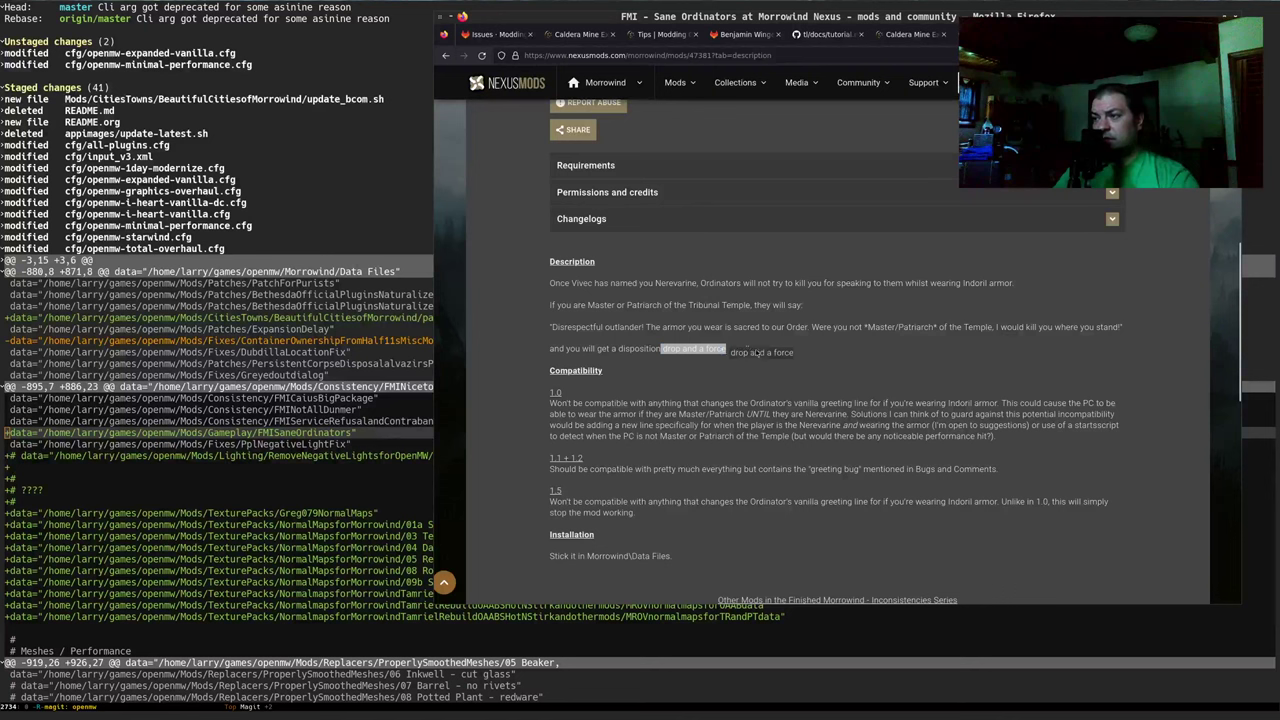
{"action": "left_click", "coordinate": [684, 379]}
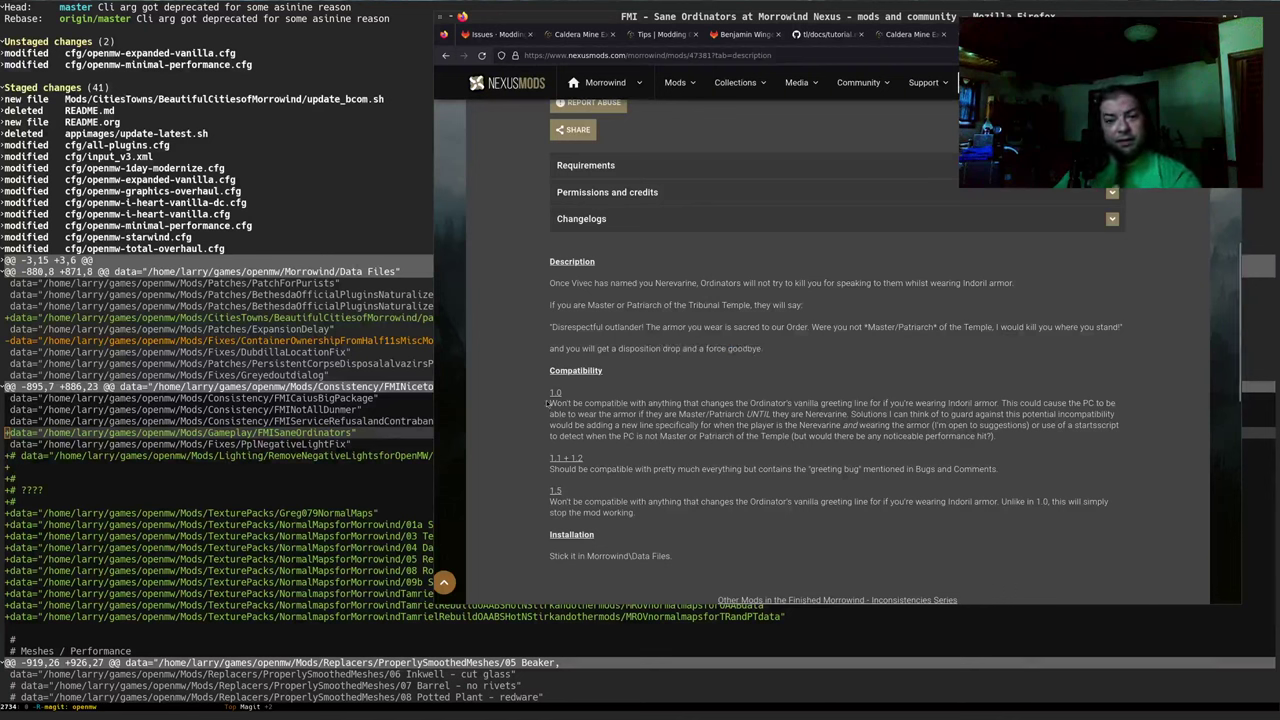
{"action": "scroll", "coordinate": [632, 403], "scroll_direction": "up", "scroll_amount": 5}
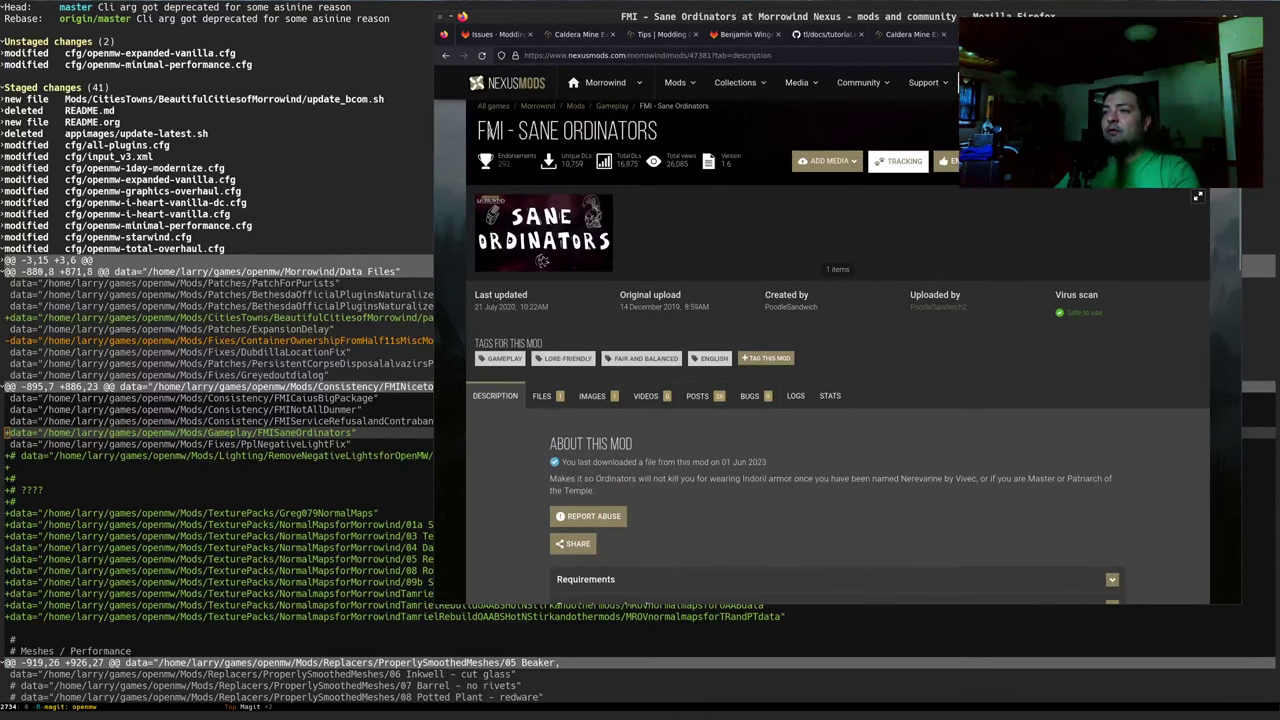
Step: Copy the mod's title from its Nexus page and add it to the stream notes, beside the diff, as the bullet "FMI - Sane Ordinators"
{"action": "triple_click", "coordinate": [567, 131]}
{"action": "key", "text": "alt+Tab"}
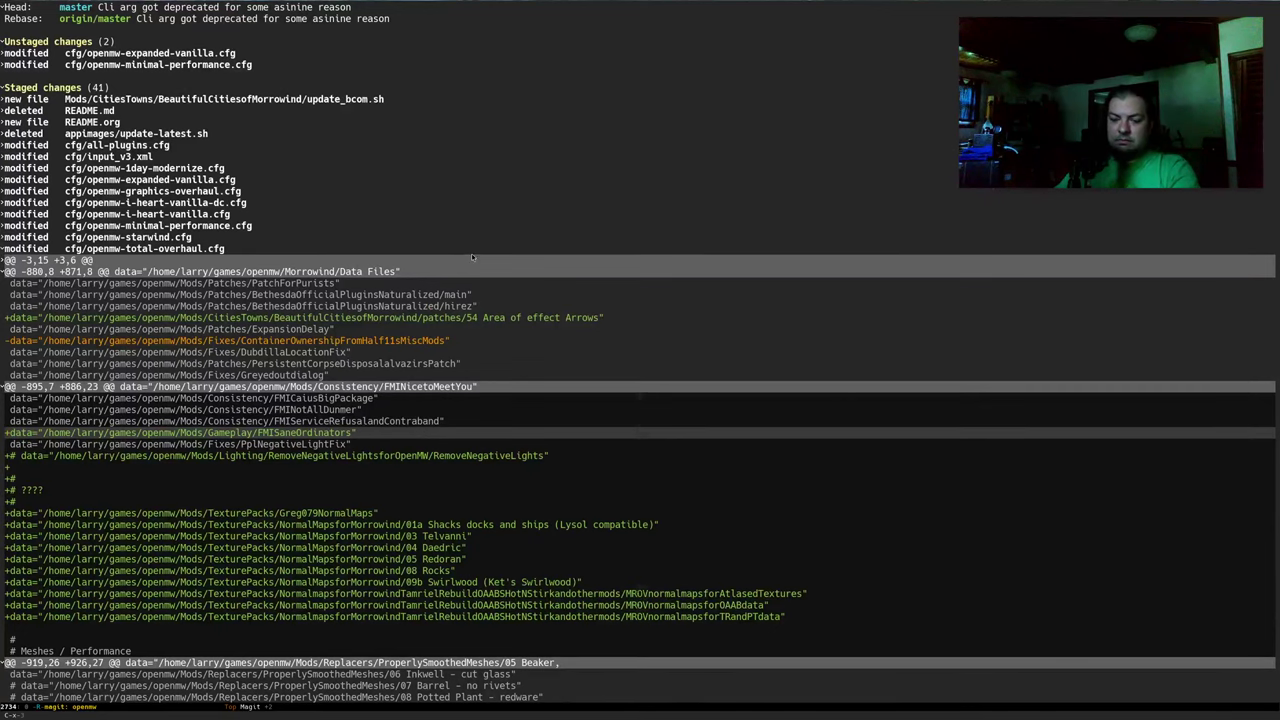
{"action": "key", "text": "ctrl+x"}
{"action": "key", "text": "3"}
{"action": "key", "text": "ctrl+x"}
{"action": "key", "text": "b"}
{"action": "key", "text": "Return"}
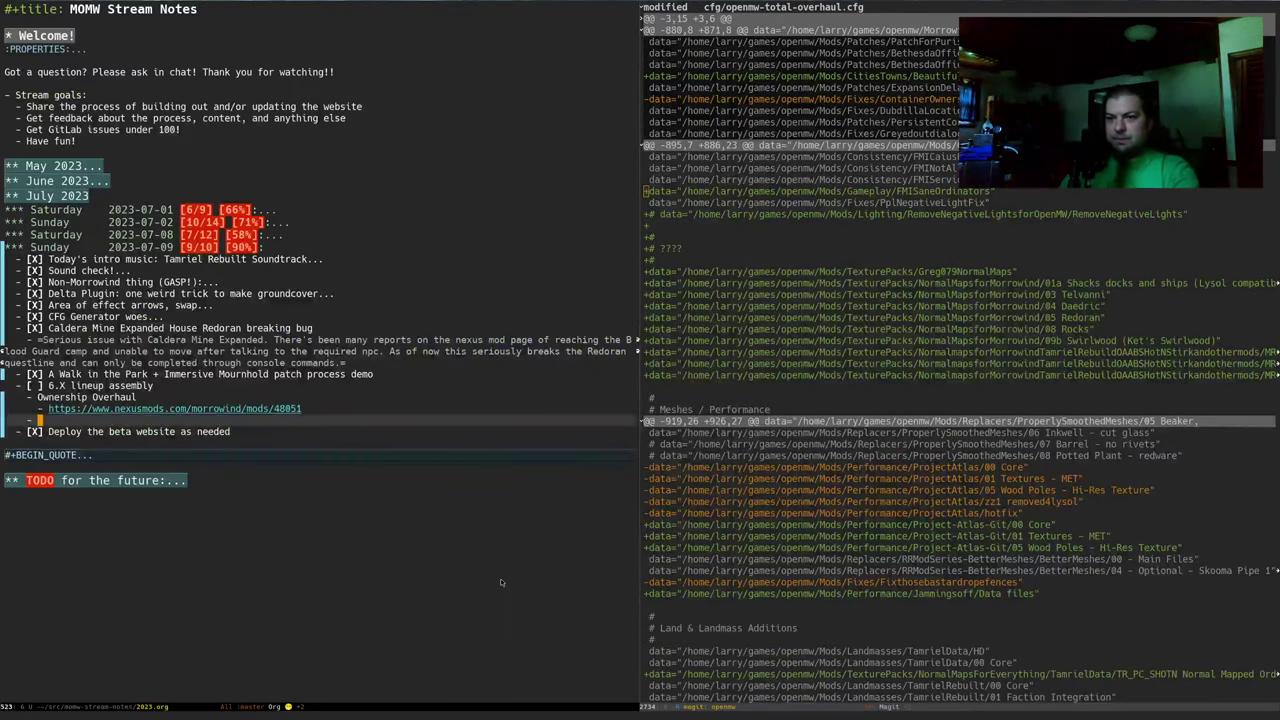
{"action": "type", "text": "FMI - Sane Ordinators"}
{"action": "key", "text": "Return"}
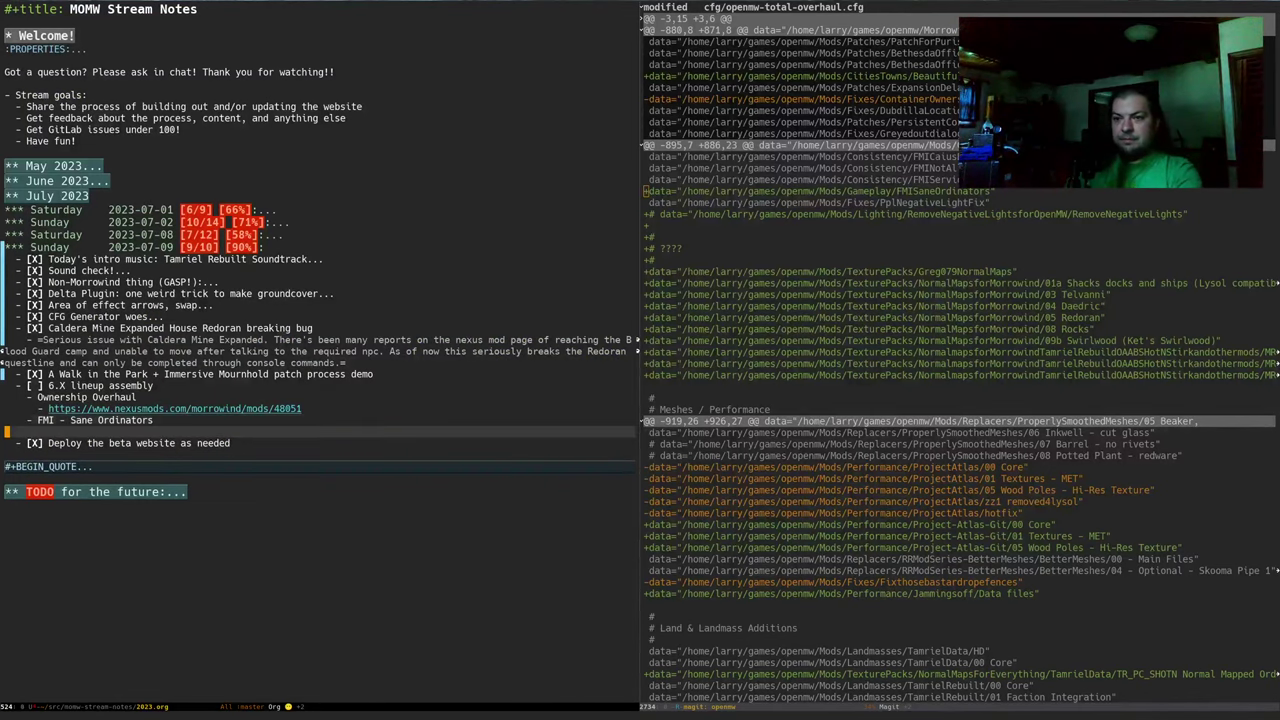
{"action": "key", "text": "Tab"}
{"action": "key", "text": "alt+Tab"}
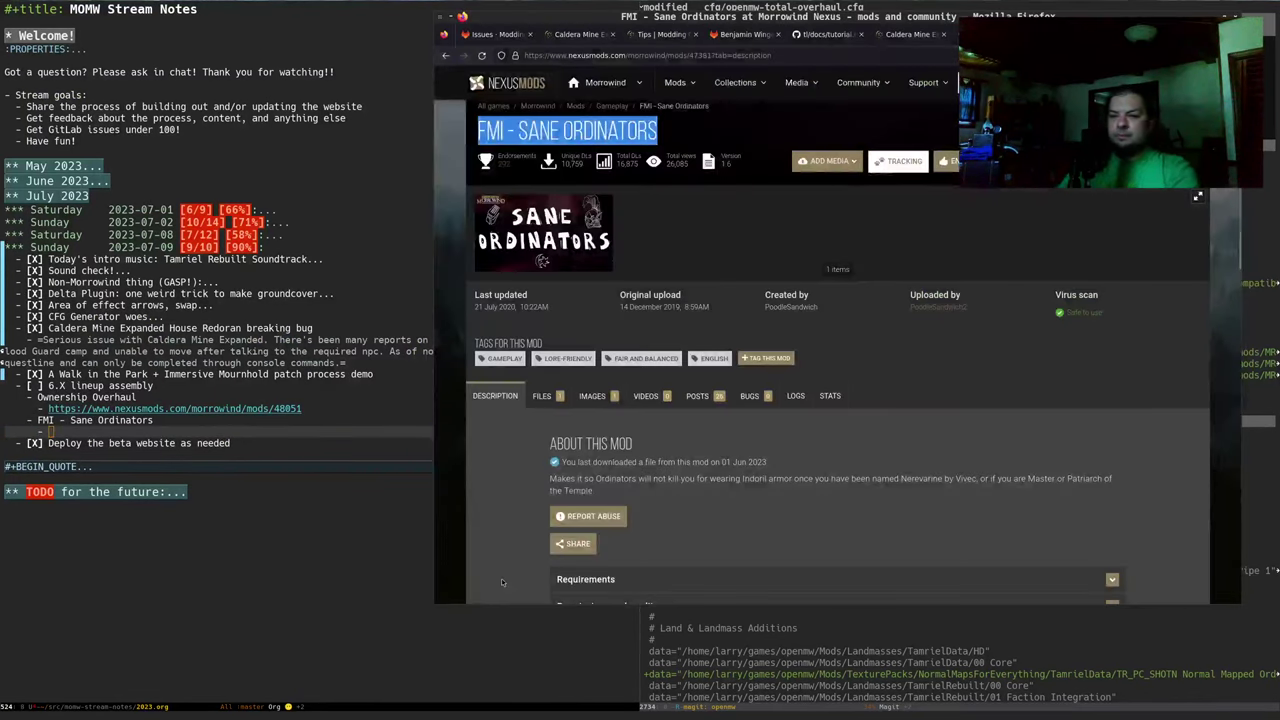
{"action": "left_click", "coordinate": [815, 55]}
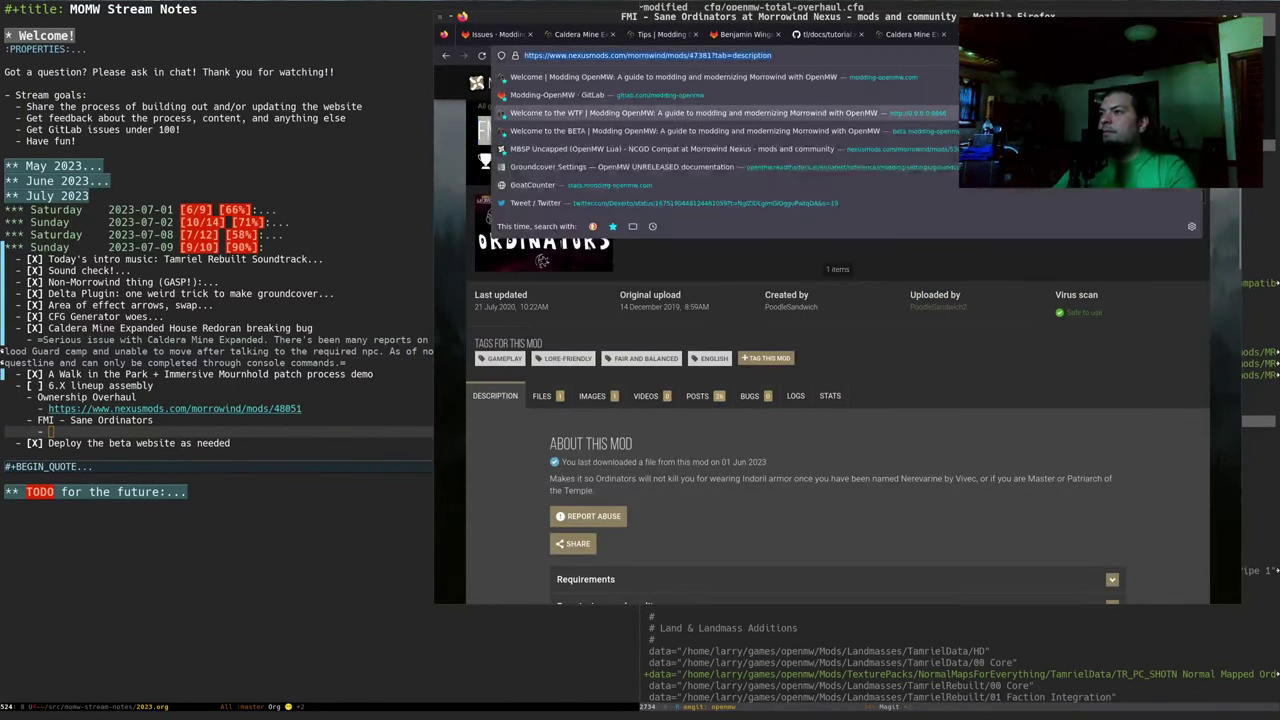
{"action": "key", "text": "ctrl+c"}
{"action": "key", "text": "alt+Tab"}
{"action": "key", "text": "ctrl+y"}
{"action": "key", "text": "ctrl+BackSpace"}
{"action": "key", "text": "ctrl+BackSpace"}
{"action": "key", "text": "ctrl+BackSpace"}
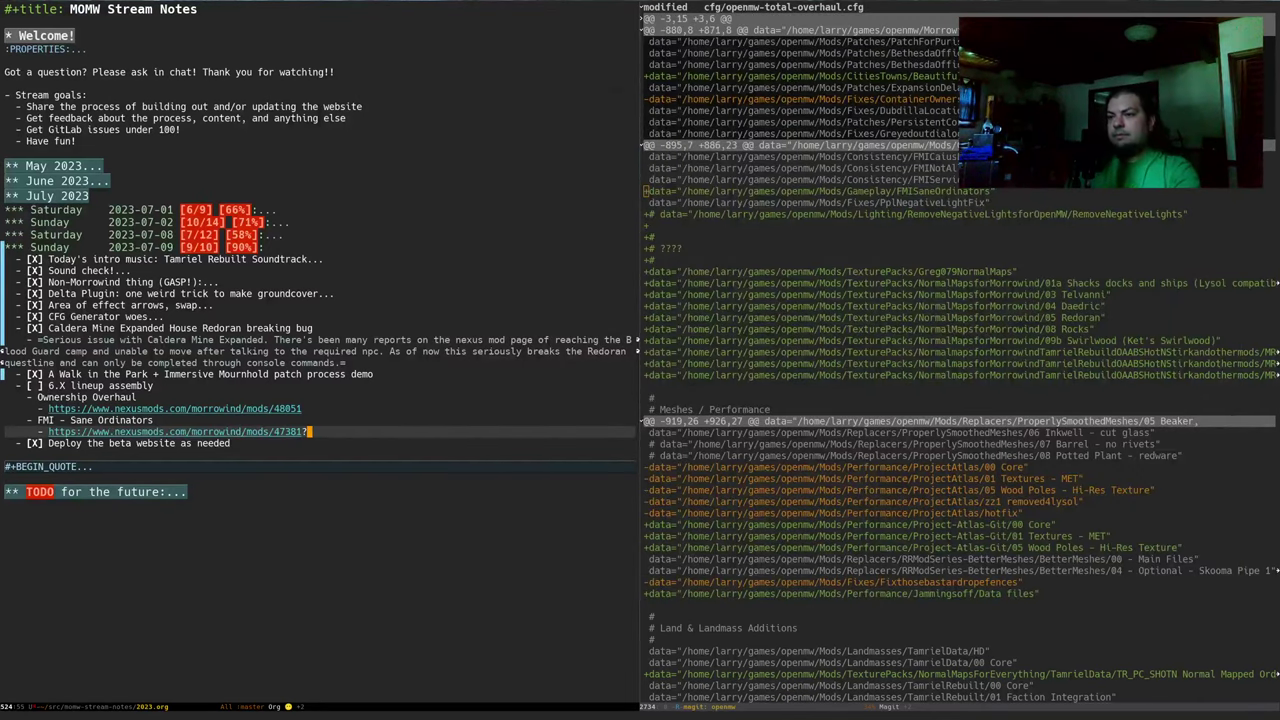
{"action": "key", "text": "ctrl+x"}
{"action": "key", "text": "ctrl+s"}
Step: Return to the Magit diff and go to the commented-out RemoveNegativeLights data line
{"action": "key", "text": "alt+Tab"}
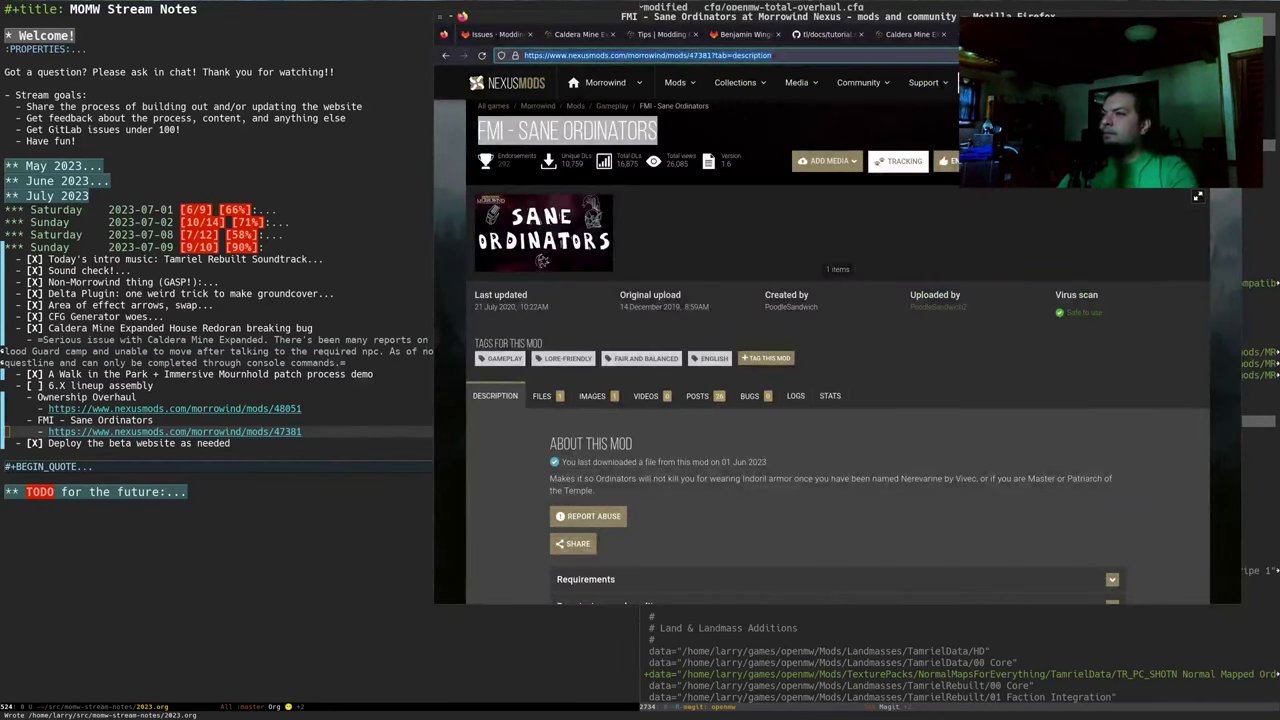
{"action": "left_click", "coordinate": [1052, 444]}
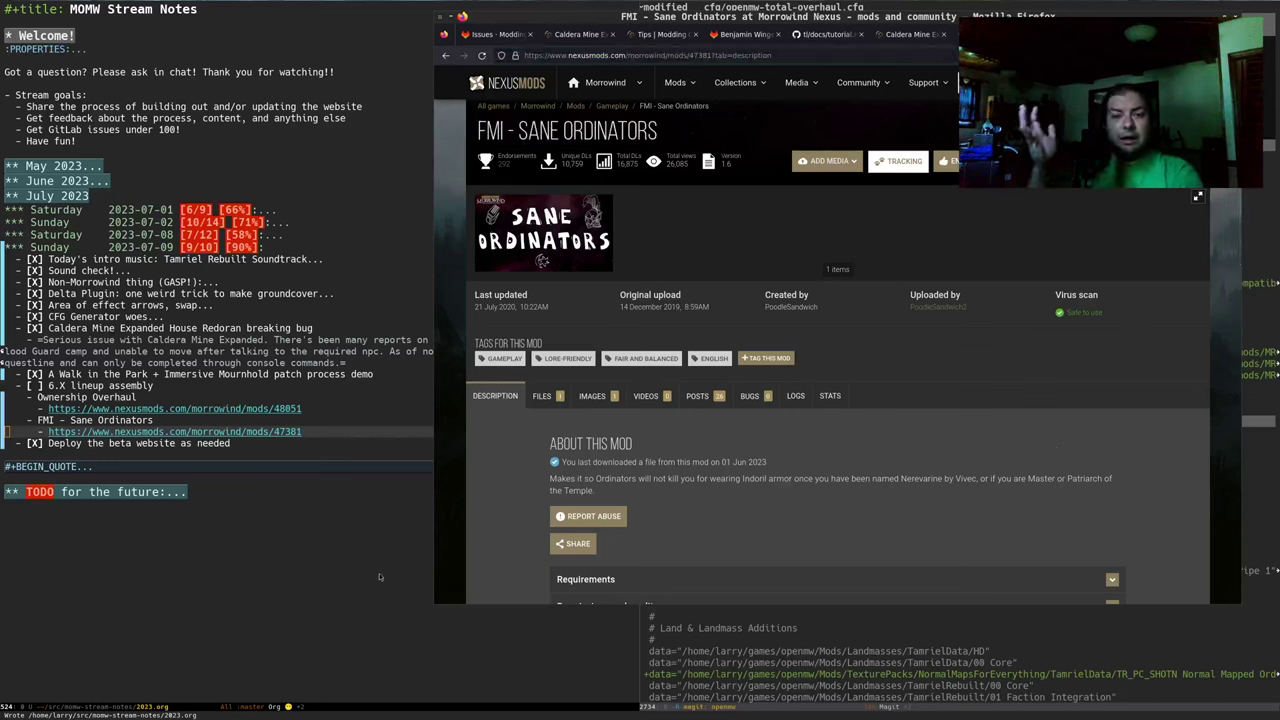
{"action": "left_click", "coordinate": [278, 553]}
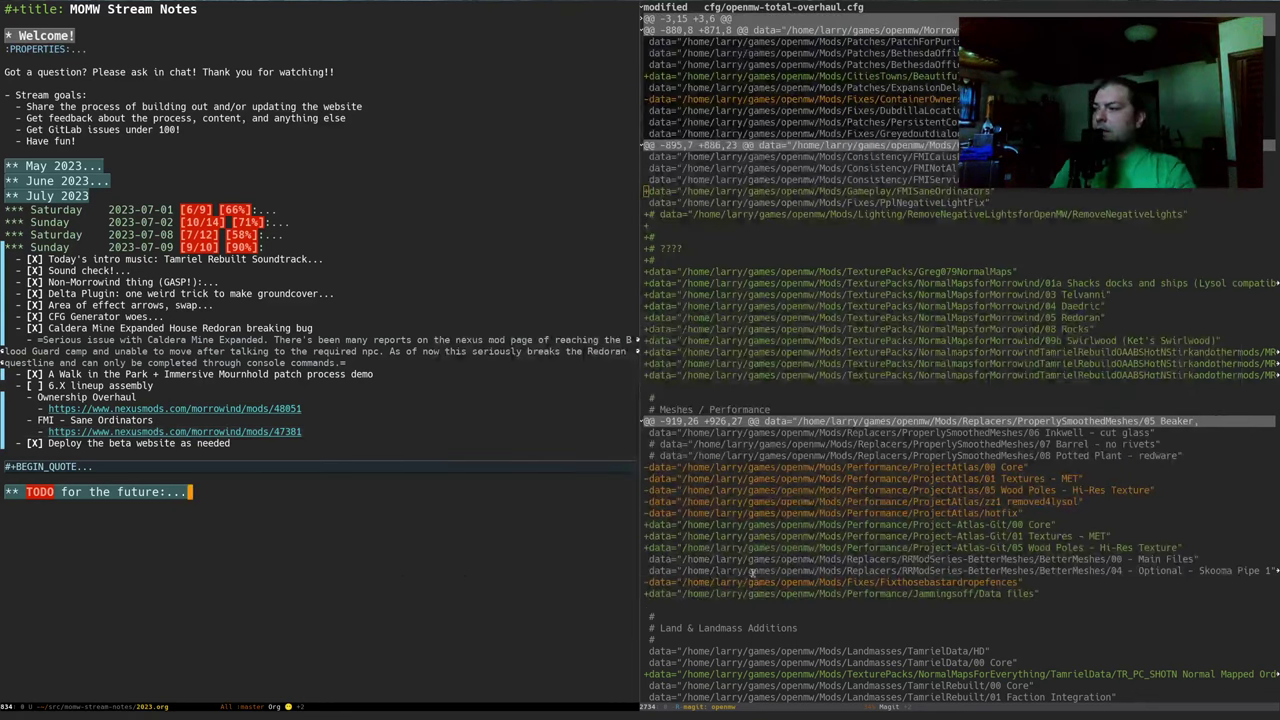
{"action": "left_click", "coordinate": [1024, 207]}
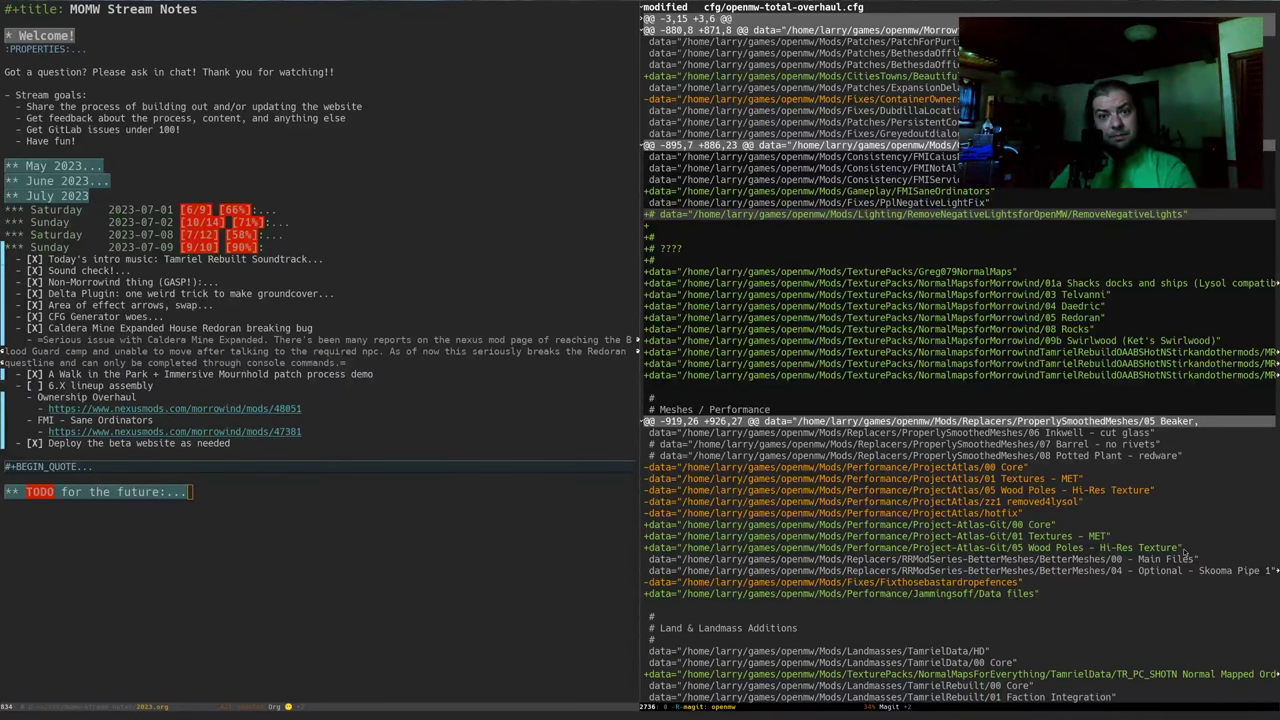
Step: Open the Nexus page of Remove Negative Lights for OpenMW in a new Firefox tab from the "remove" address suggestions
{"action": "key", "text": "alt+Tab"}
{"action": "key", "text": "ctrl+t"}
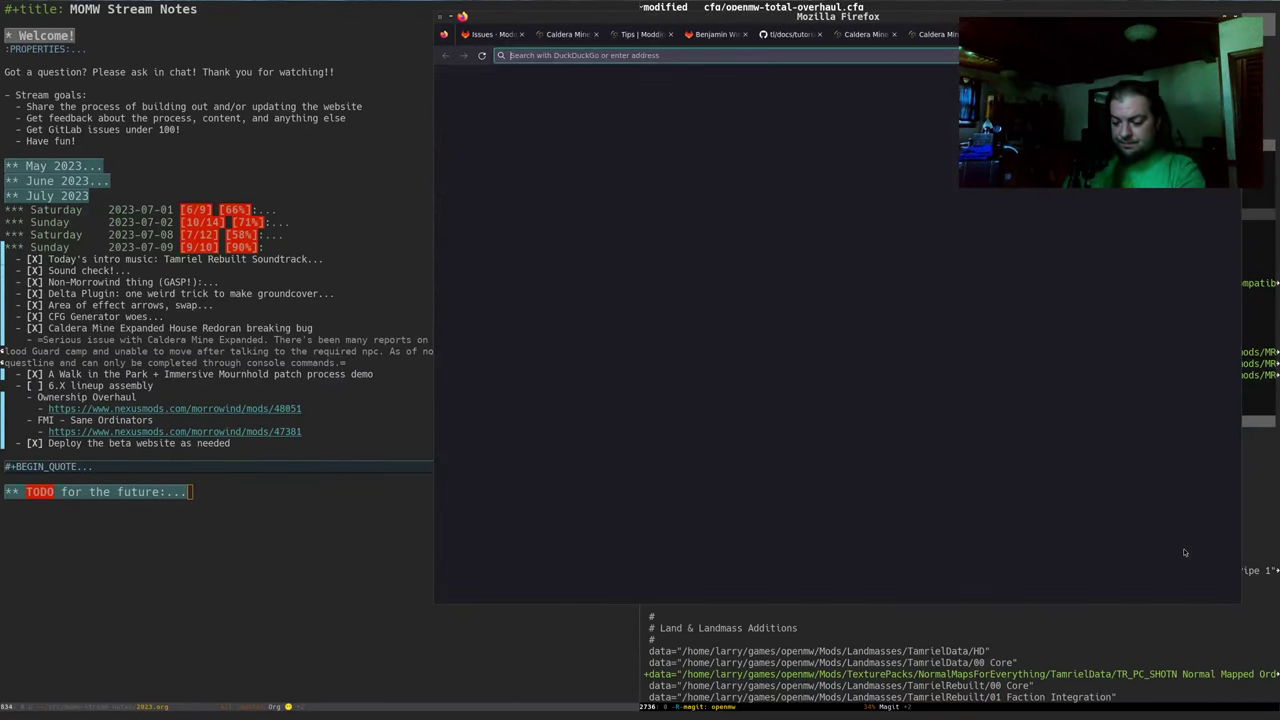
{"action": "type", "text": "remove le"}
{"action": "key", "text": "BackSpace"}
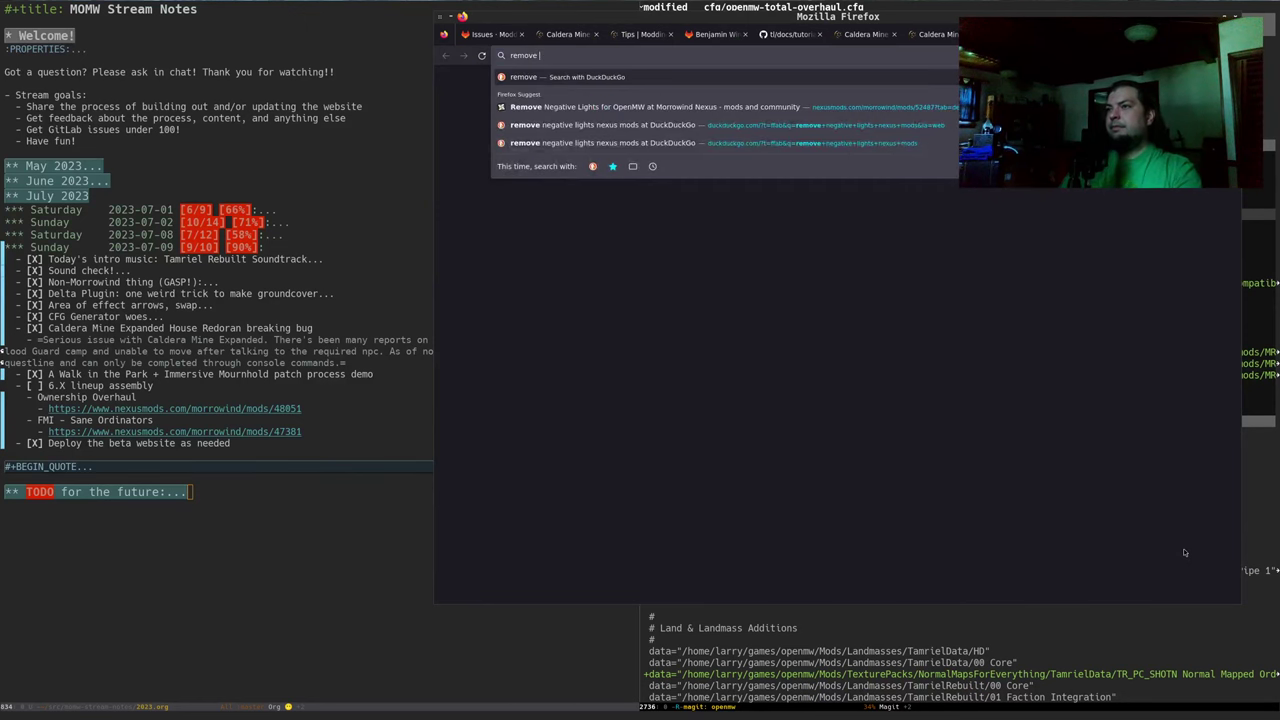
{"action": "key", "text": "Down"}
{"action": "key", "text": "Return"}
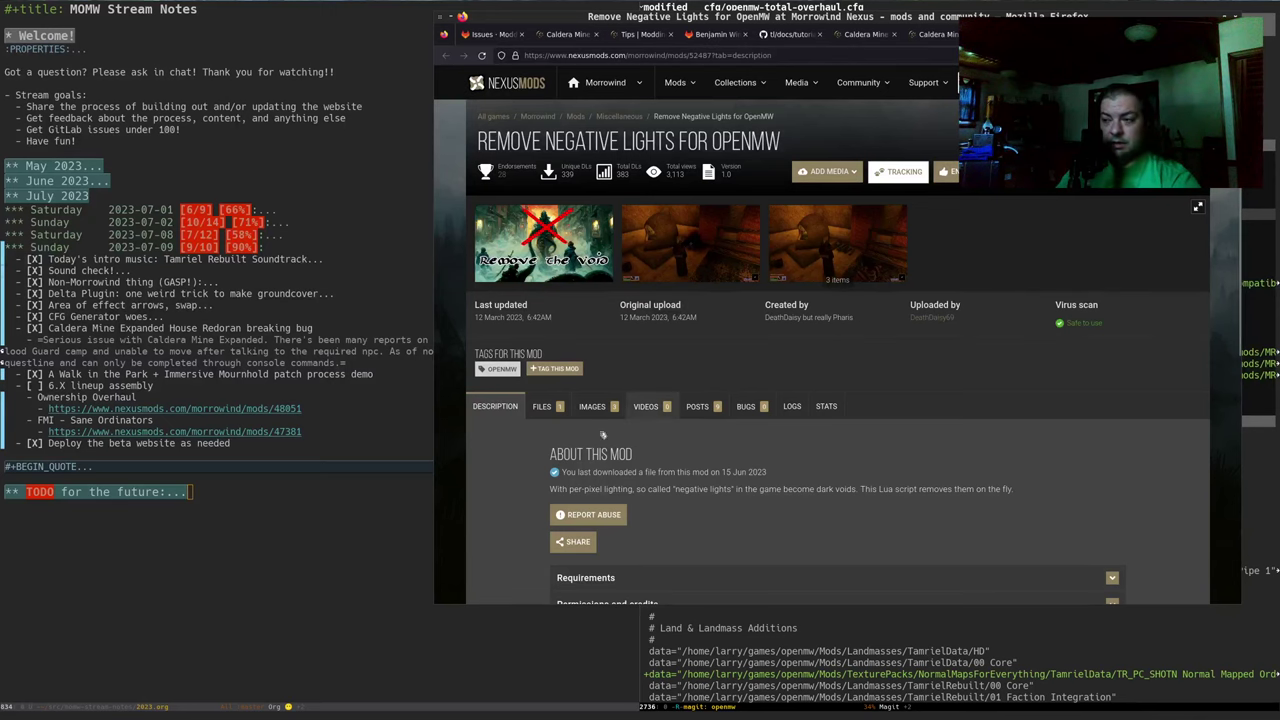
Step: Read the description and requirements of Remove Negative Lights for OpenMW and enlarge the second image of its gallery
{"action": "scroll", "coordinate": [515, 395], "scroll_direction": "down", "scroll_amount": 3}
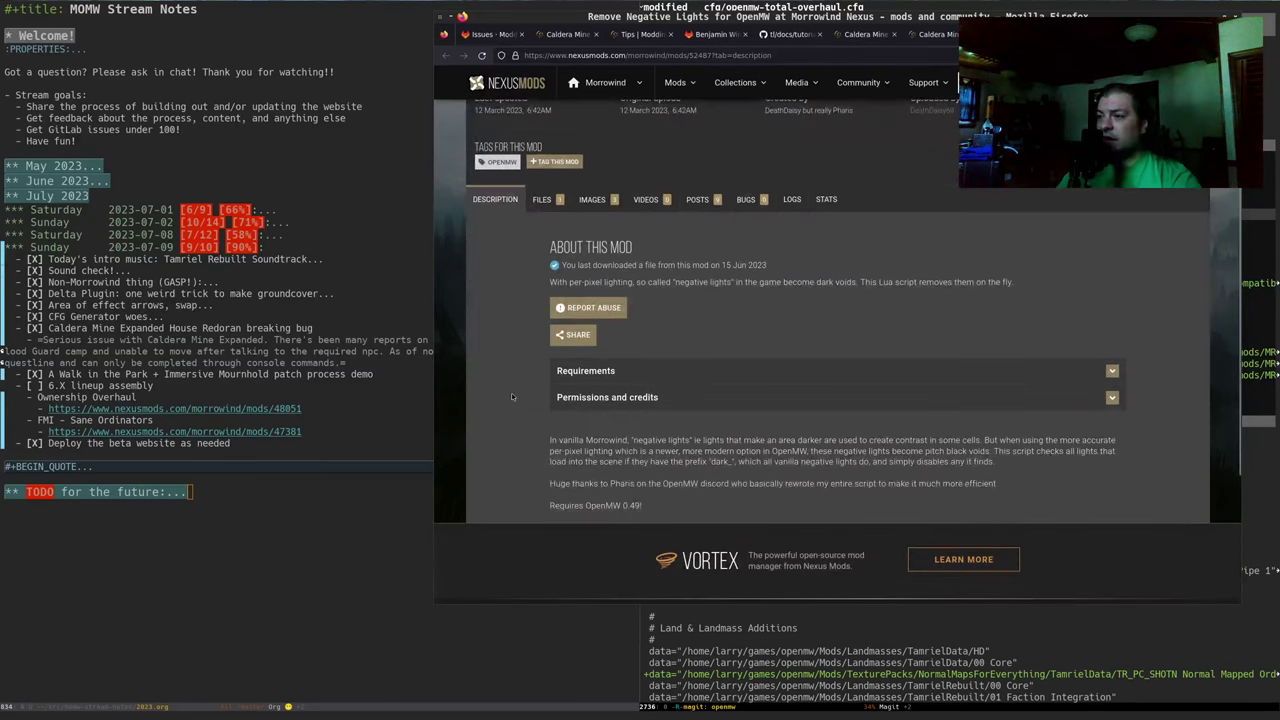
{"action": "left_click_drag", "start_coordinate": [654, 493], "coordinate": [506, 497]}
{"action": "left_click", "coordinate": [506, 497]}
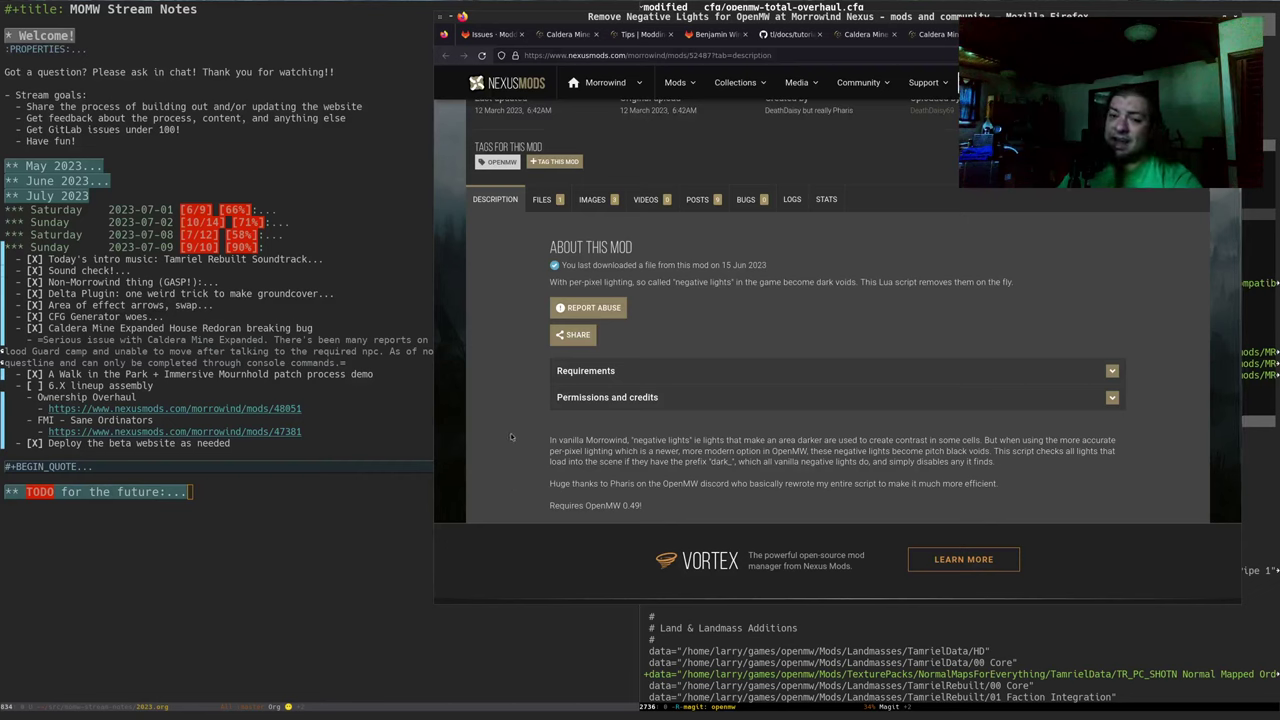
{"action": "scroll", "coordinate": [510, 437], "scroll_direction": "up", "scroll_amount": 3}
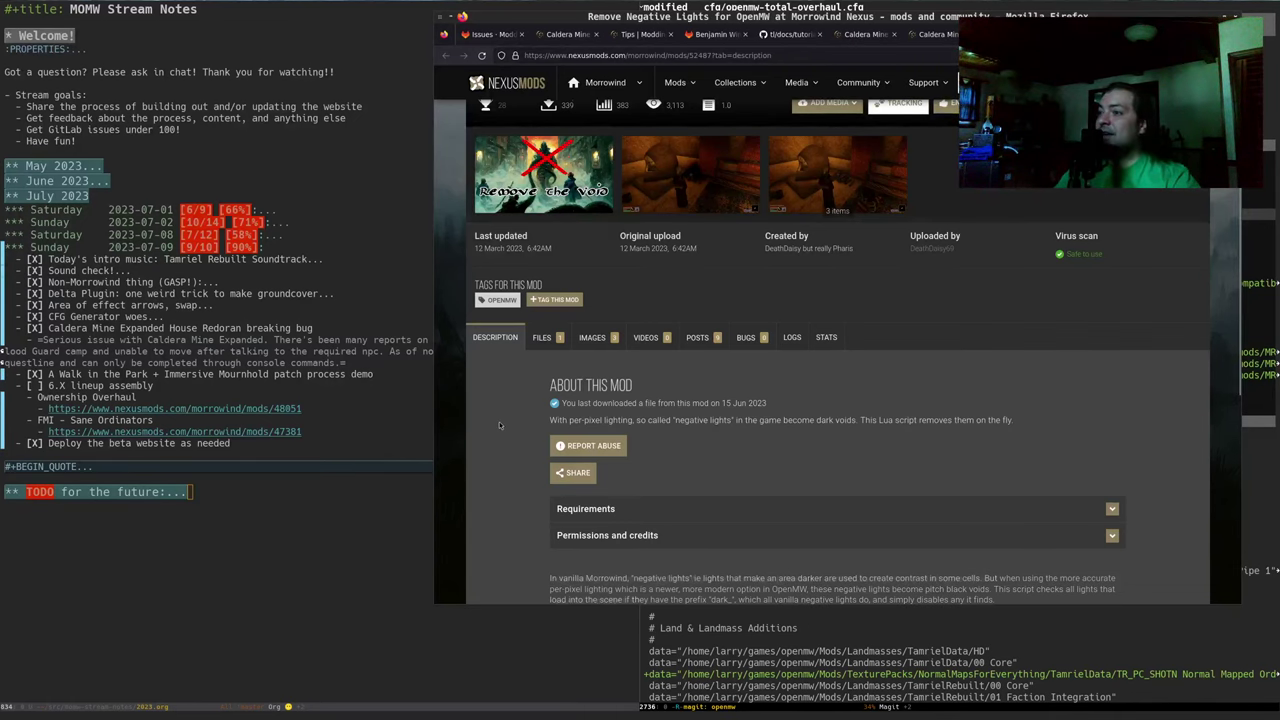
{"action": "scroll", "coordinate": [499, 421], "scroll_direction": "down", "scroll_amount": 3}
{"action": "scroll", "coordinate": [719, 405], "scroll_direction": "up", "scroll_amount": 1}
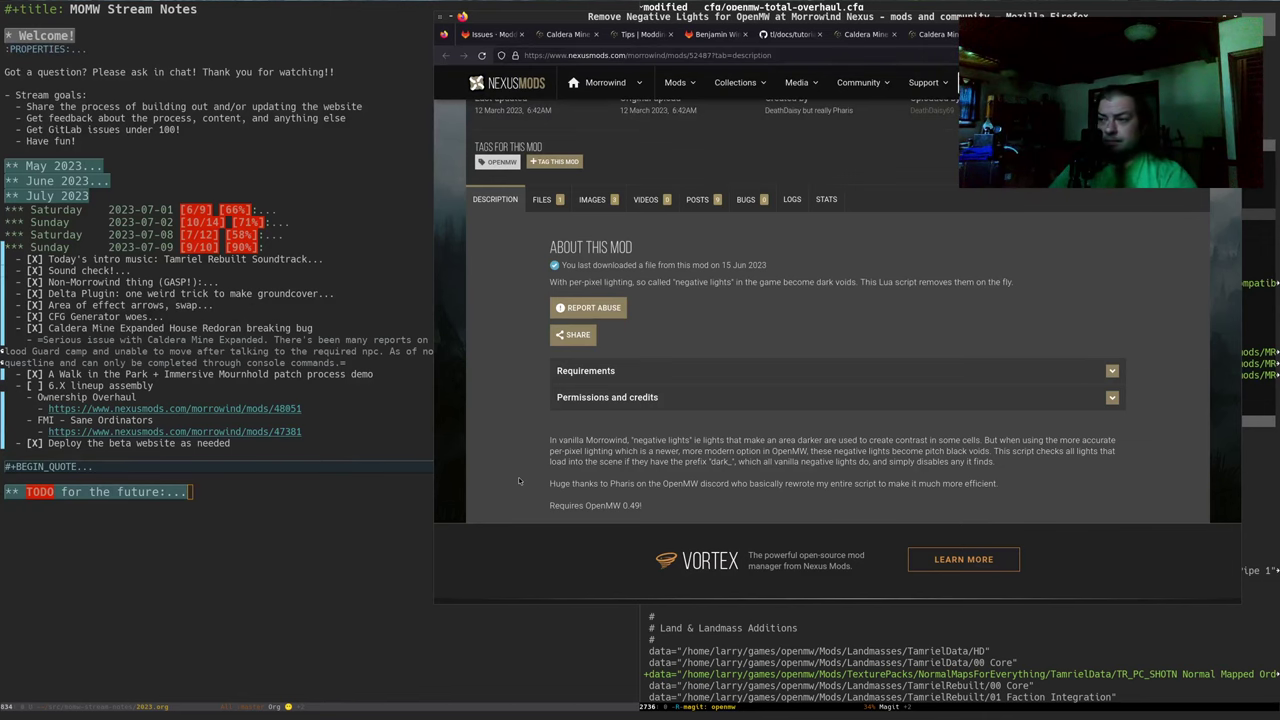
{"action": "scroll", "coordinate": [730, 280], "scroll_direction": "up", "scroll_amount": 3}
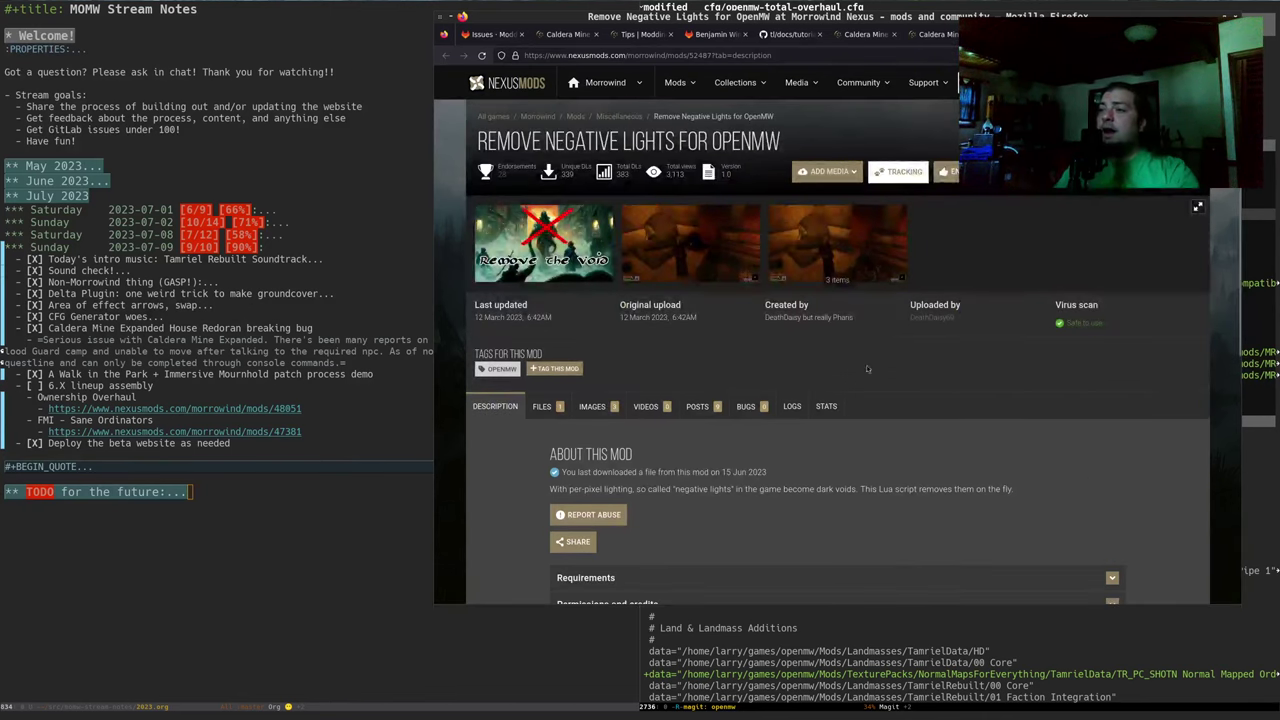
{"action": "left_click", "coordinate": [689, 256]}
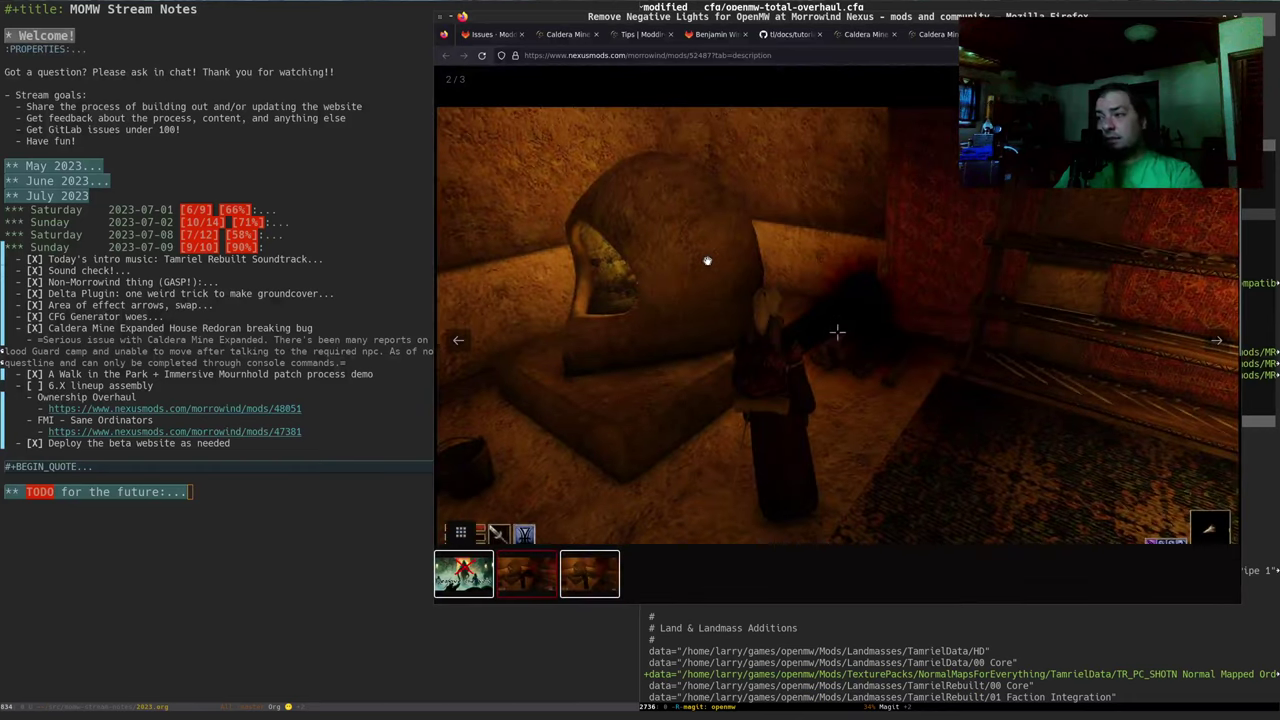